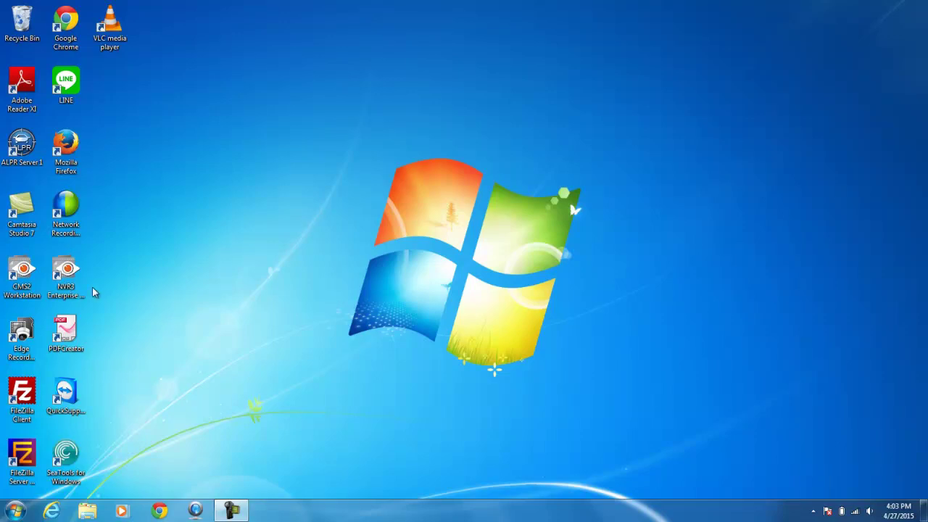
- Launch NVR3 Enterprise, enter the account and password, and save the server as 'NVR -CA2'
left_click(74, 272)
double_click(74, 271)
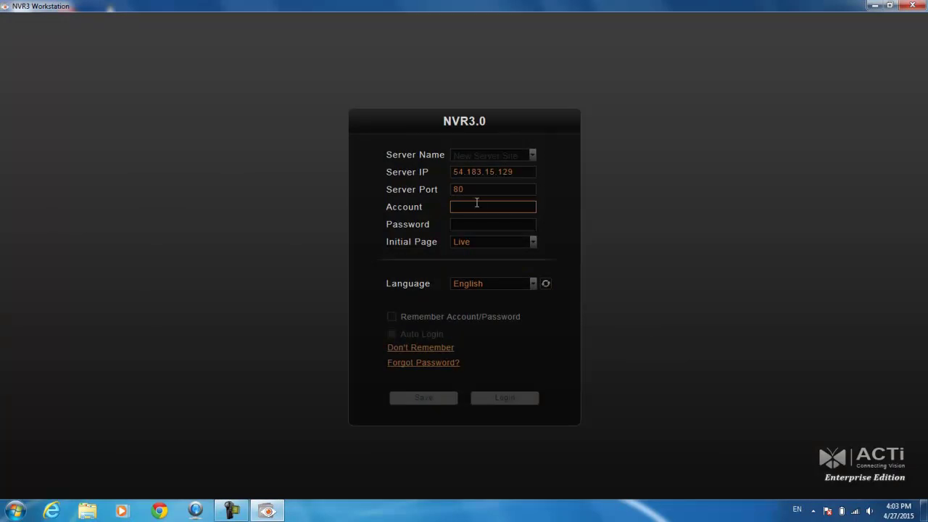
type("admin")
key("Tab")
type("****")
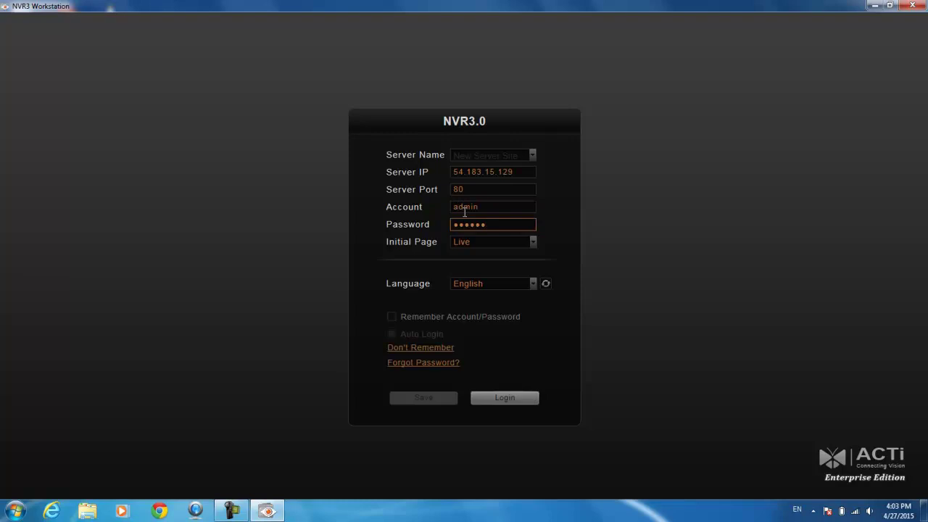
left_click(521, 154)
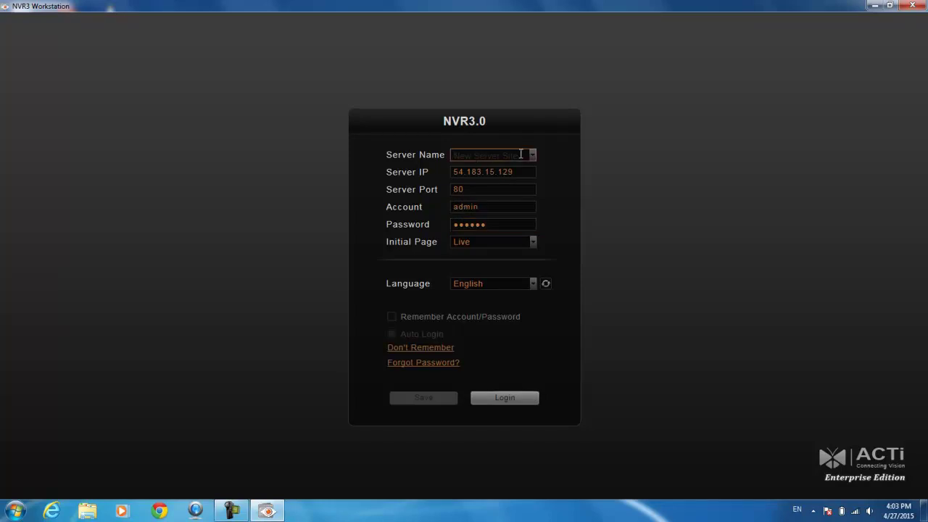
type("NVR -CA2")
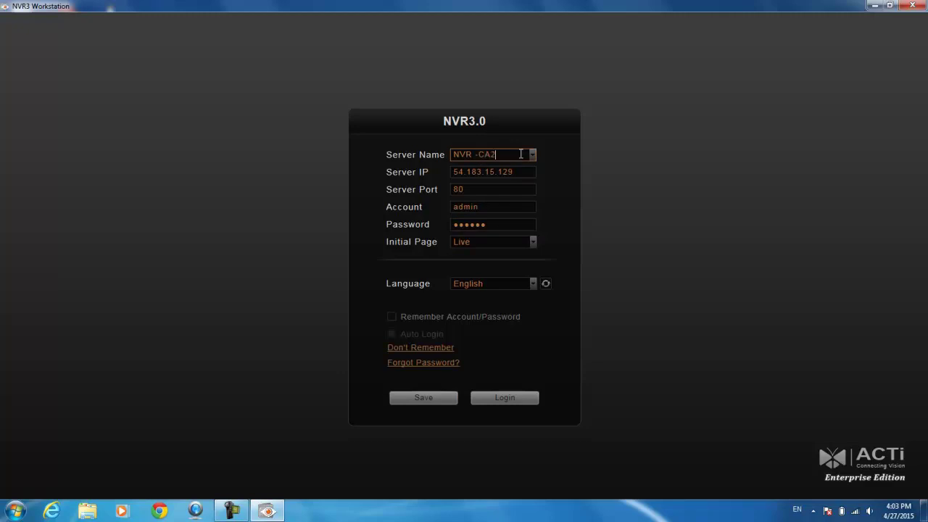
left_click(423, 398)
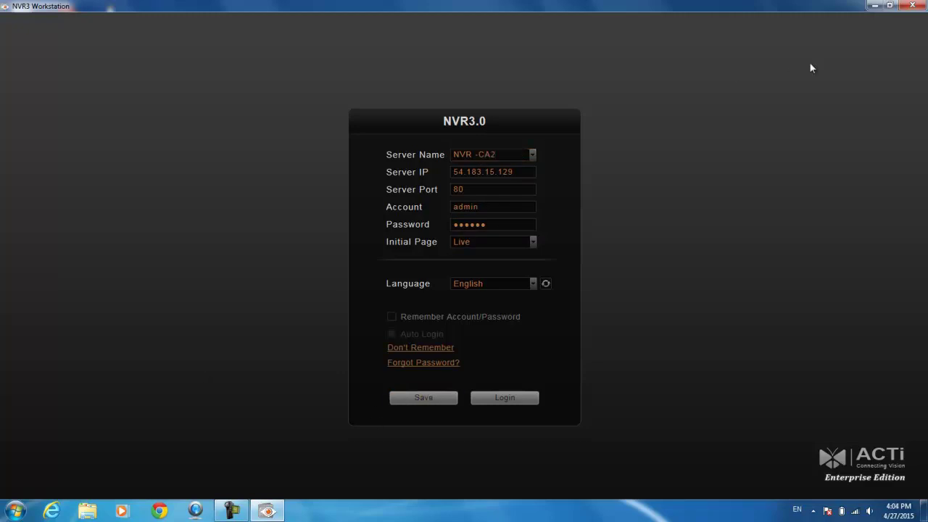
- Restart NVR3 and load the saved NVR -CA2 server from the Server Name list
left_click(912, 5)
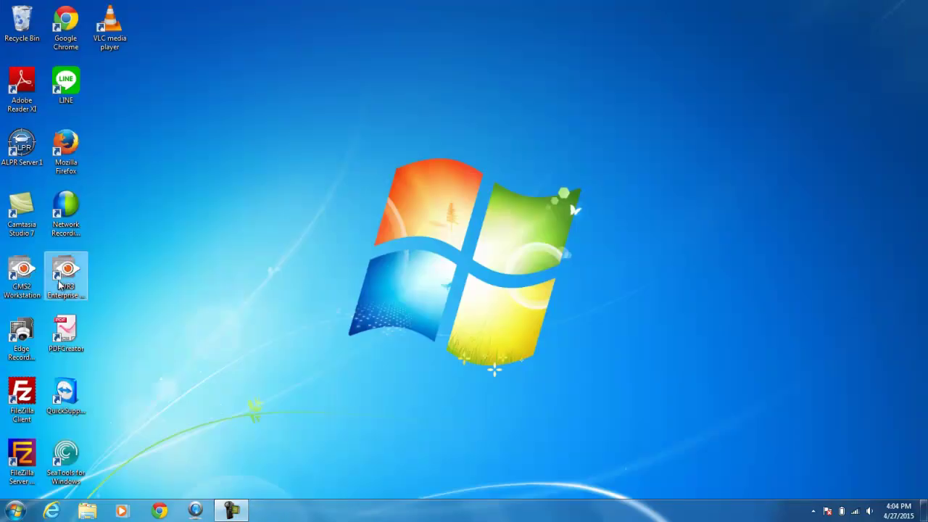
double_click(65, 276)
left_click(533, 153)
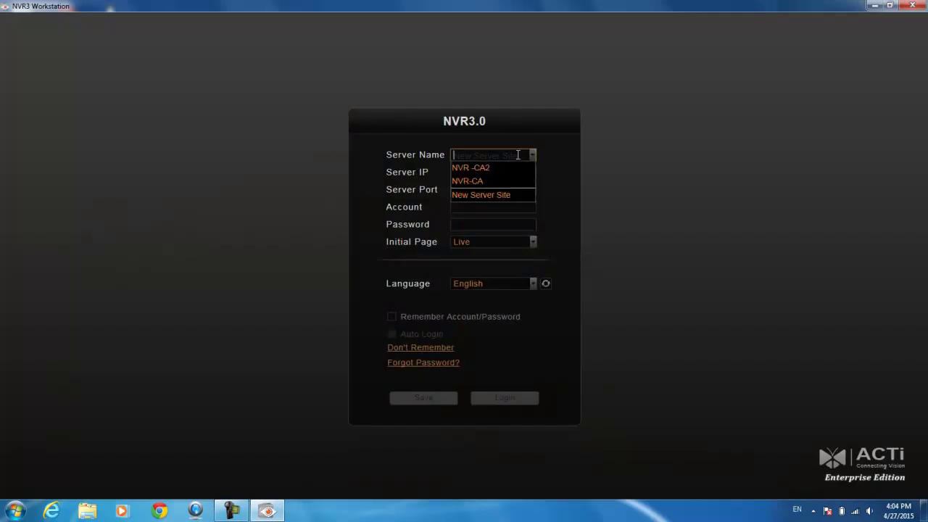
left_click(472, 168)
- Enter the account and password, leave Remember unchecked, keep Live as initial page, and log in
left_click(508, 203)
type("admin")
key("Tab")
type("123")
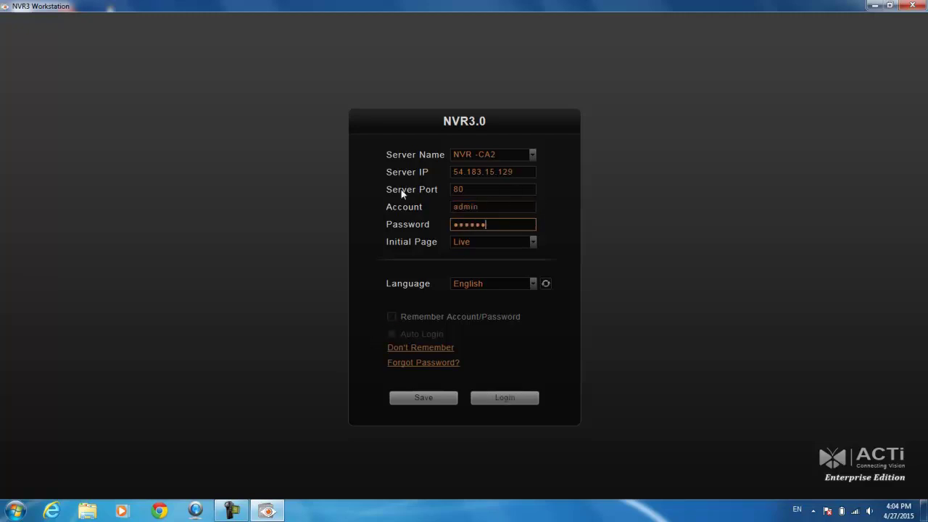
left_click(397, 318)
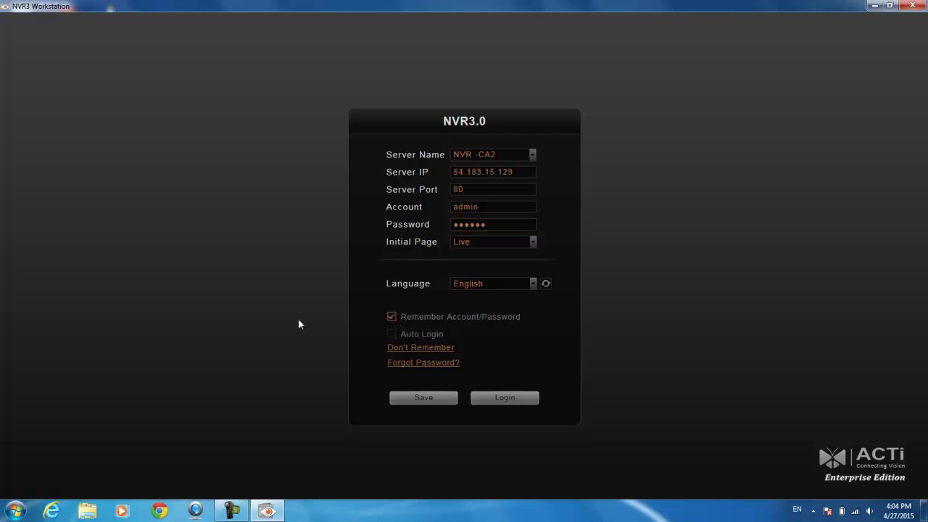
left_click(391, 318)
left_click(524, 244)
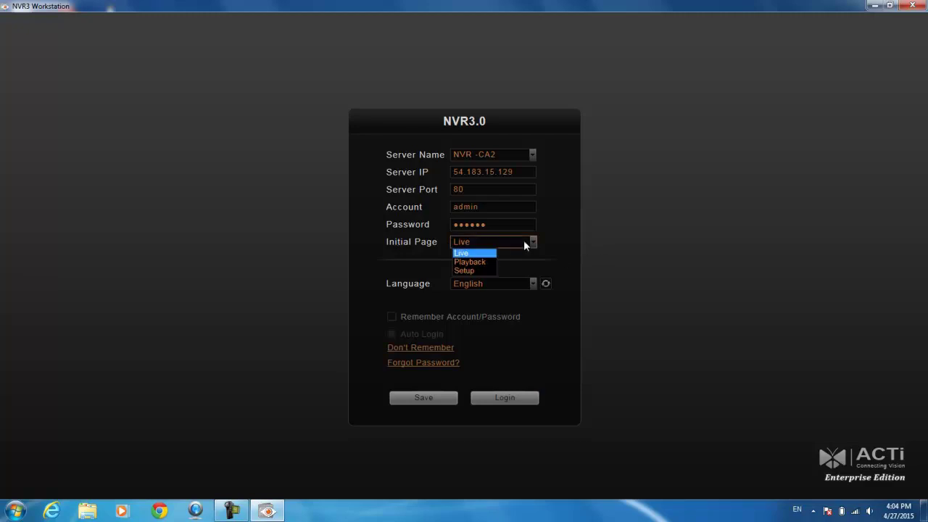
left_click(524, 244)
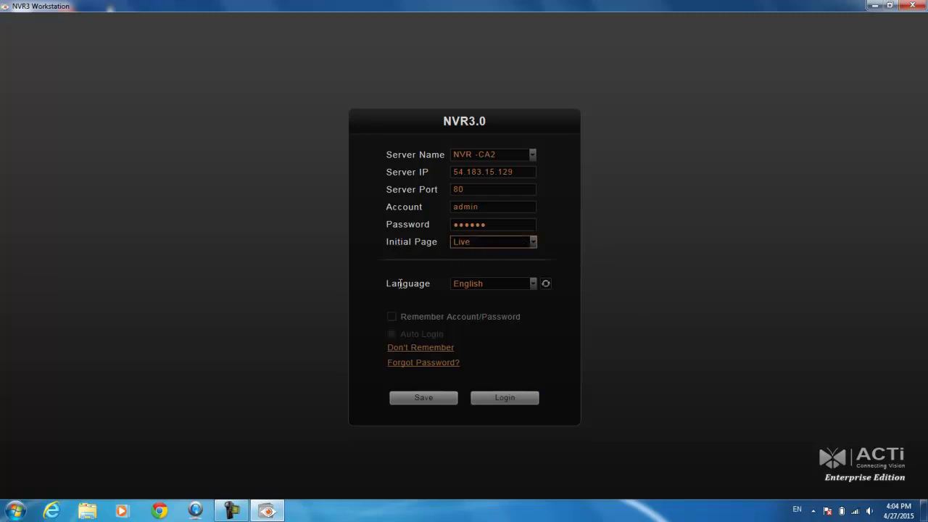
left_click(522, 401)
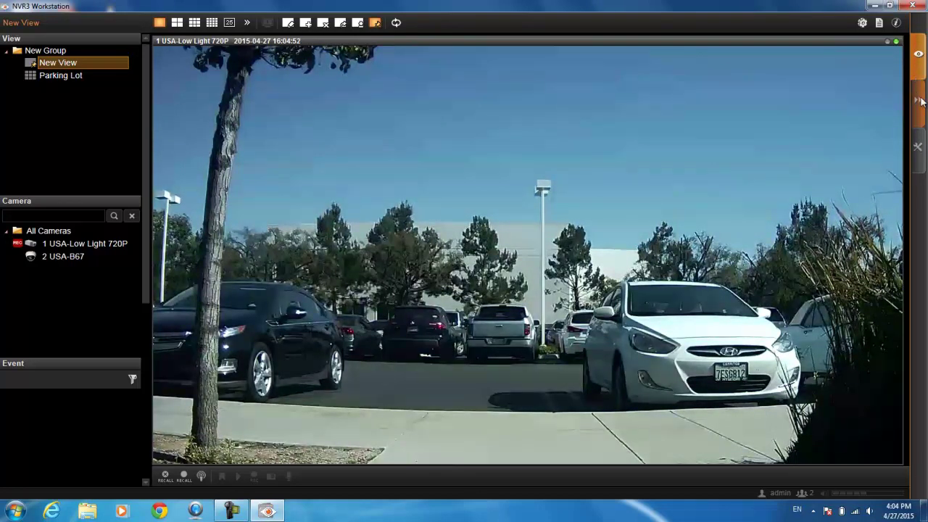
- Drop camera 2 USA-B67 from the camera tree onto the video pane, then switch it to playback
mouse_move(847, 103)
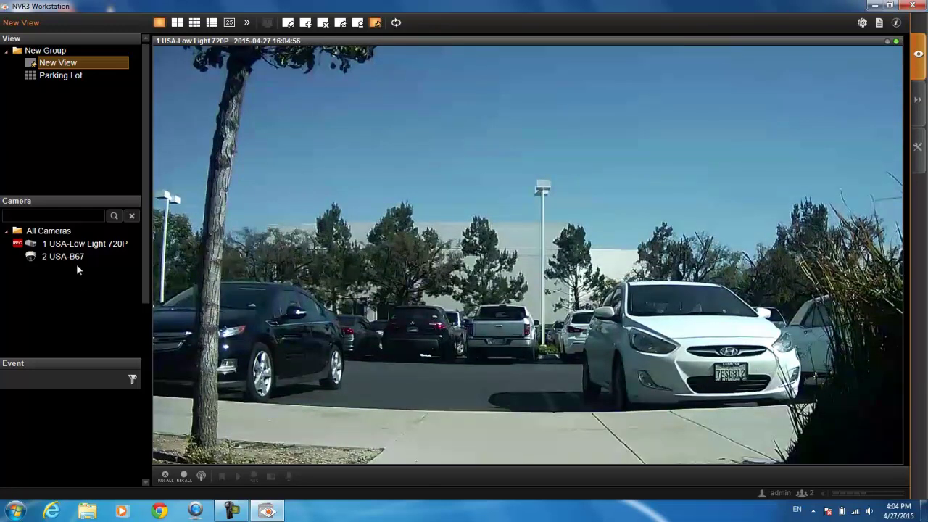
left_click(18, 205)
left_click(17, 208)
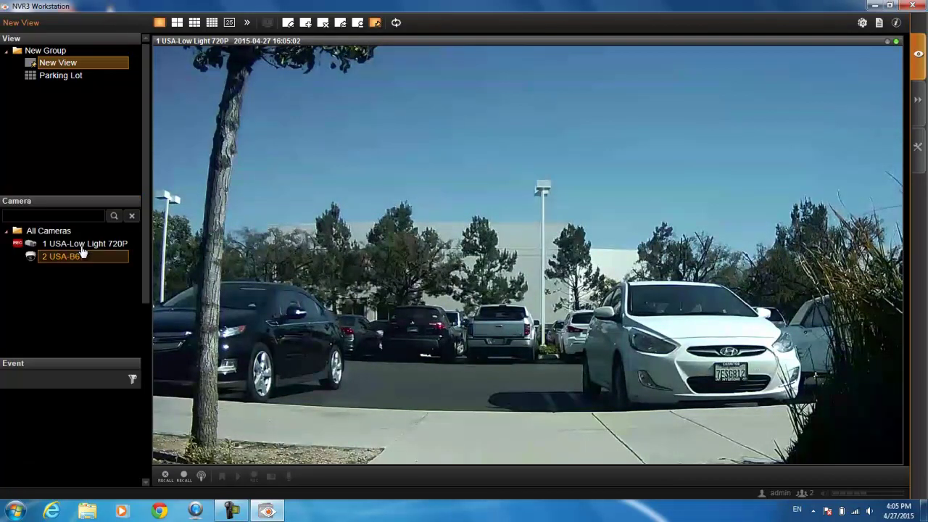
left_click_drag(63, 262, 537, 203)
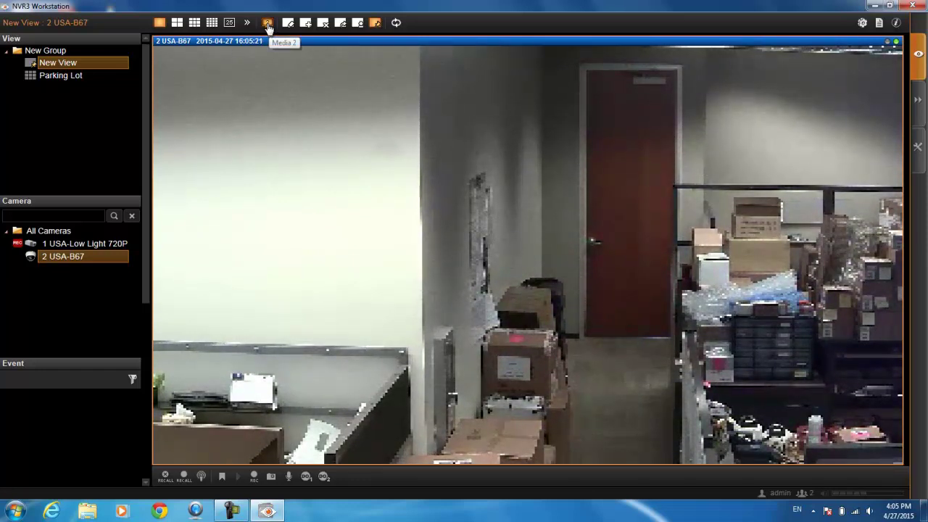
left_click(268, 23)
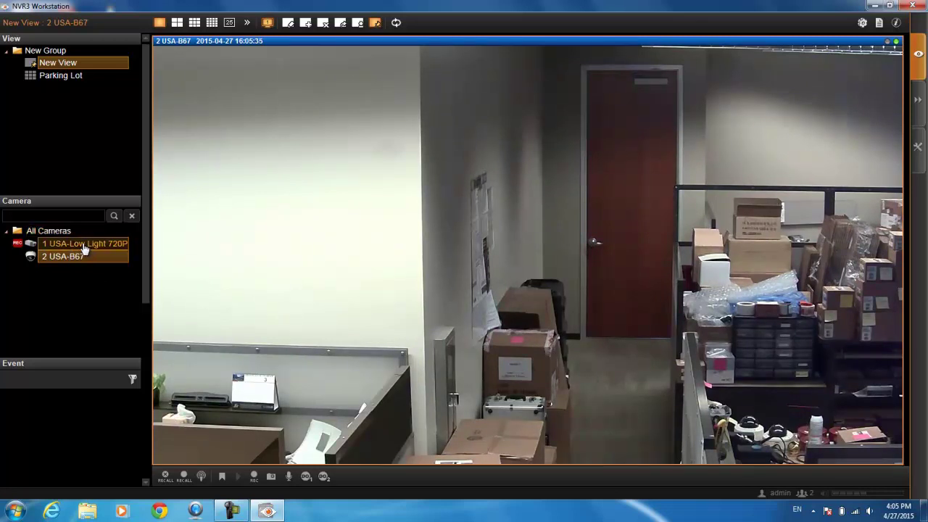
- Apply Layout Style 9 and load All Cameras, putting parking-lot and office feeds in the top row
left_click(195, 23)
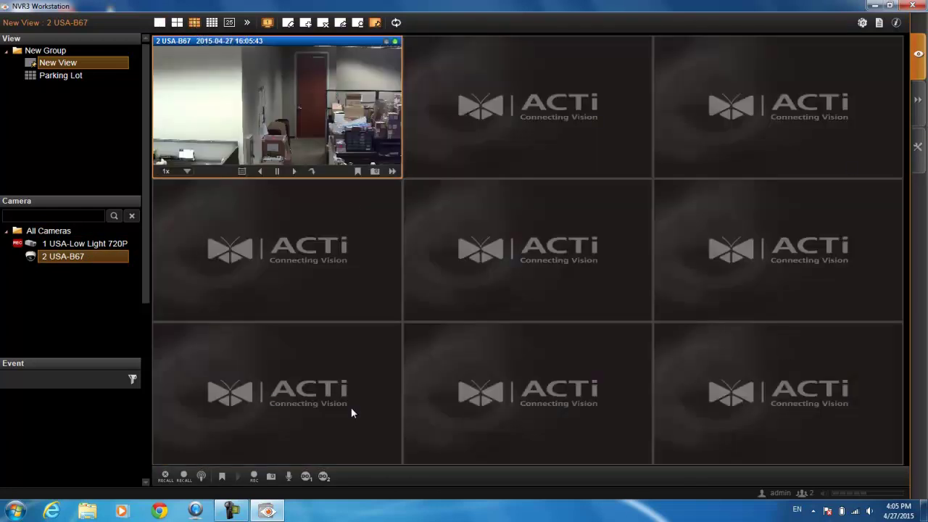
double_click(69, 232)
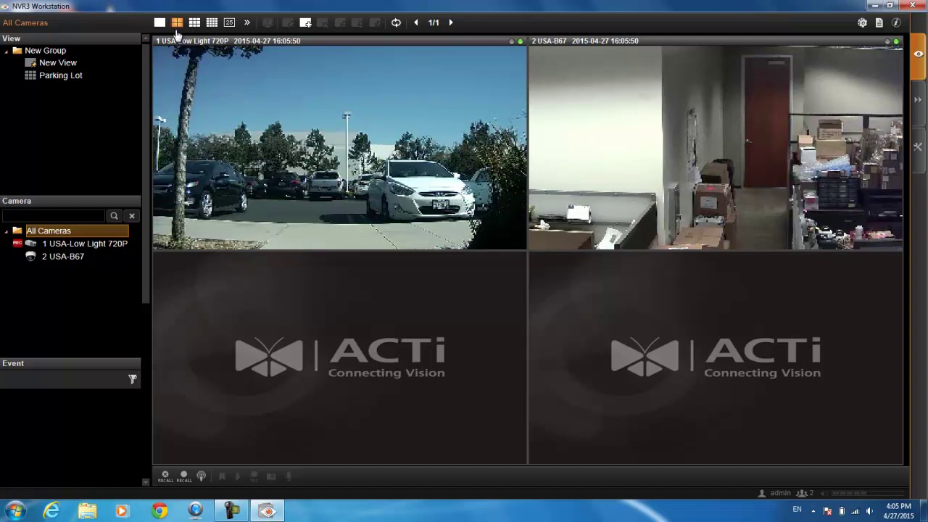
left_click(194, 22)
left_click(353, 266)
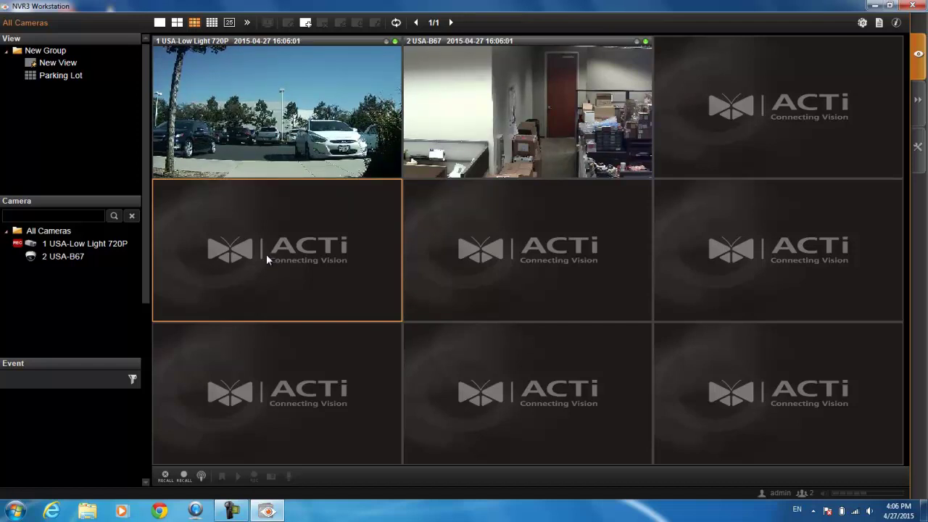
- Create a view named New View 2 in New Group and apply it
left_click(305, 23)
left_click(501, 194)
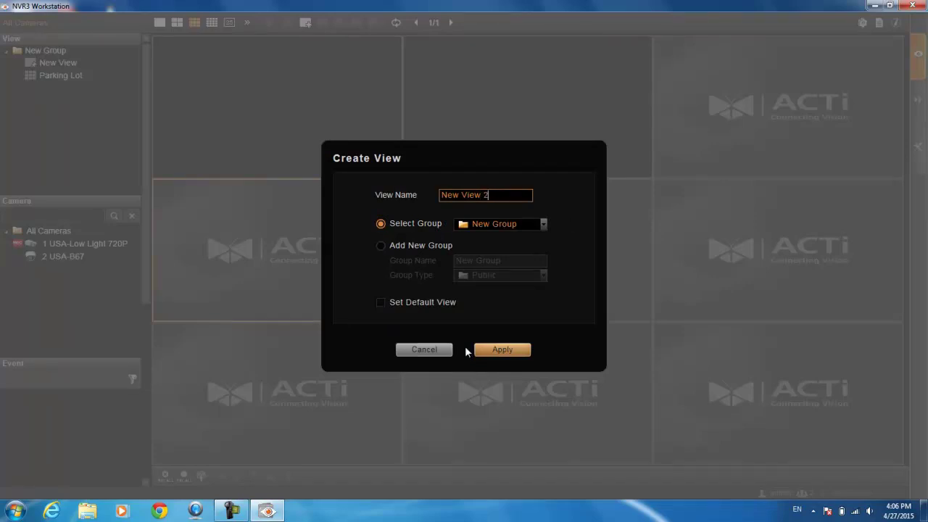
left_click(511, 351)
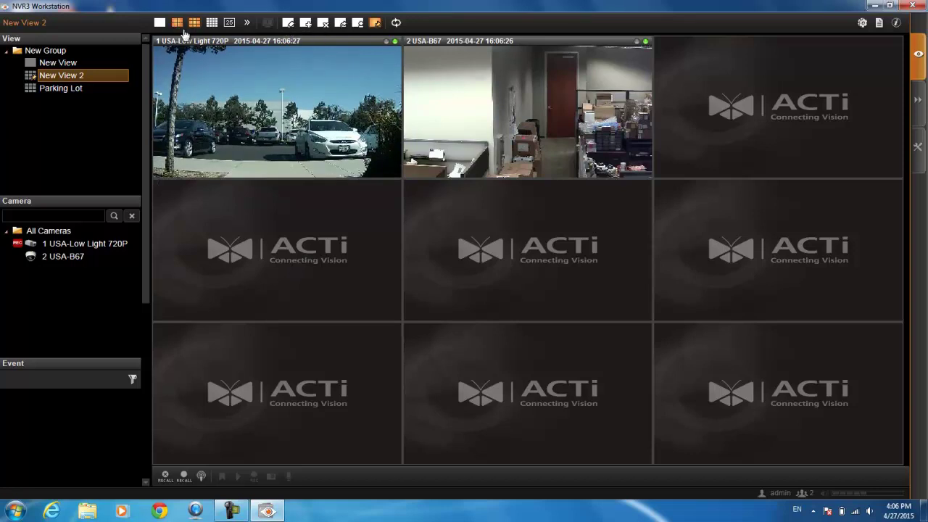
- Merge a 2x2 tile for camera 1 USA-Low Light 720P in Edit View, then reset to nine tiles
left_click(247, 23)
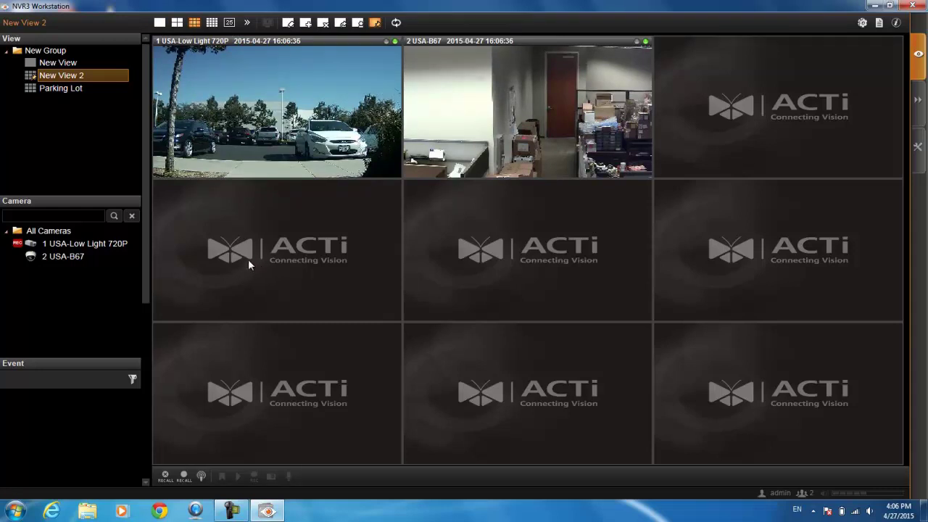
left_click(288, 24)
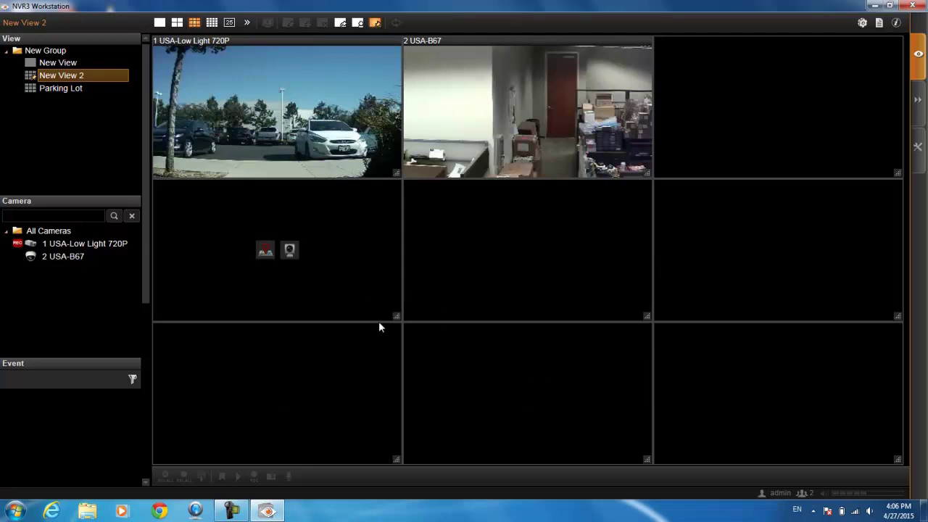
left_click_drag(397, 316, 649, 460)
left_click(98, 246)
left_click_drag(98, 250, 367, 273)
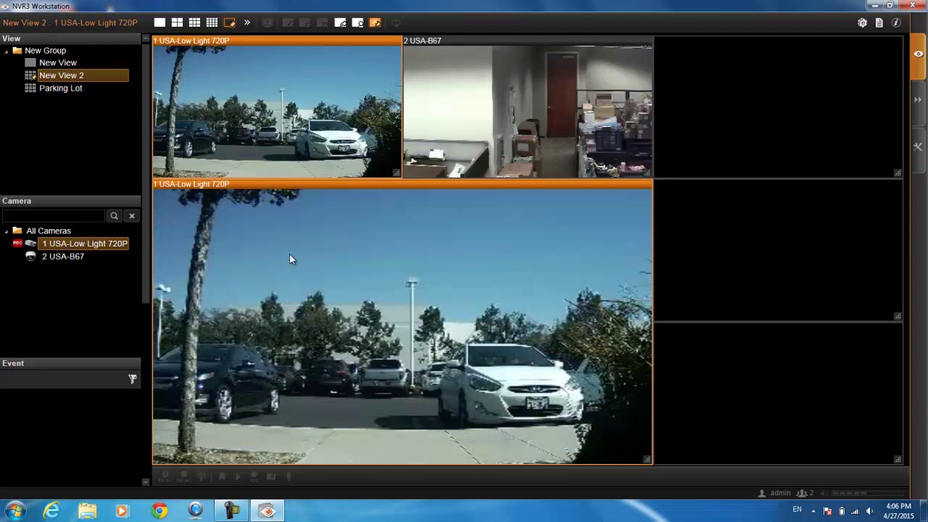
left_click(342, 24)
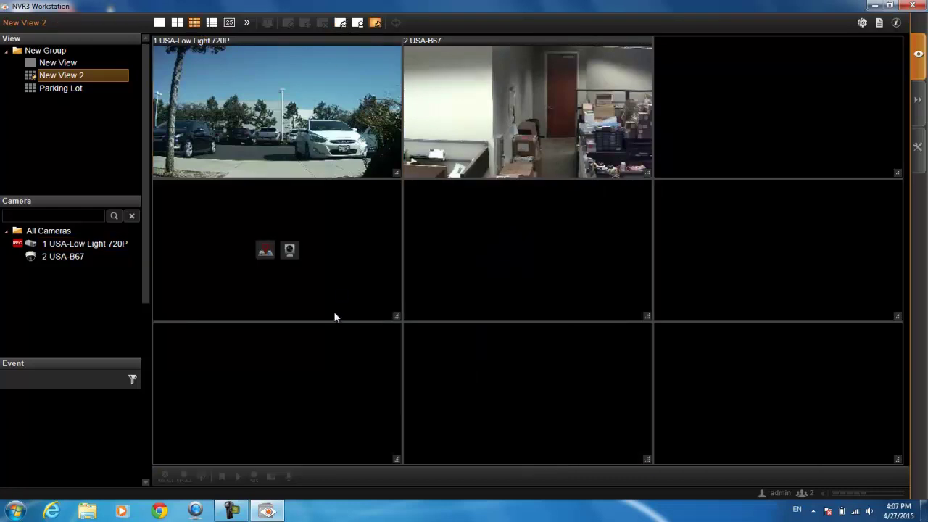
- Save New View 2 and start an Instant Patrol from the patrol dropdown
left_click(359, 25)
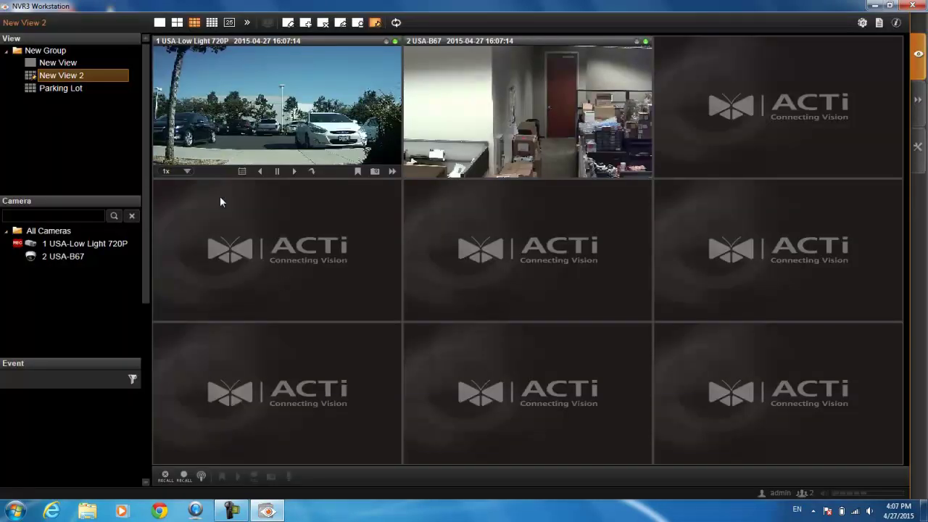
left_click(397, 23)
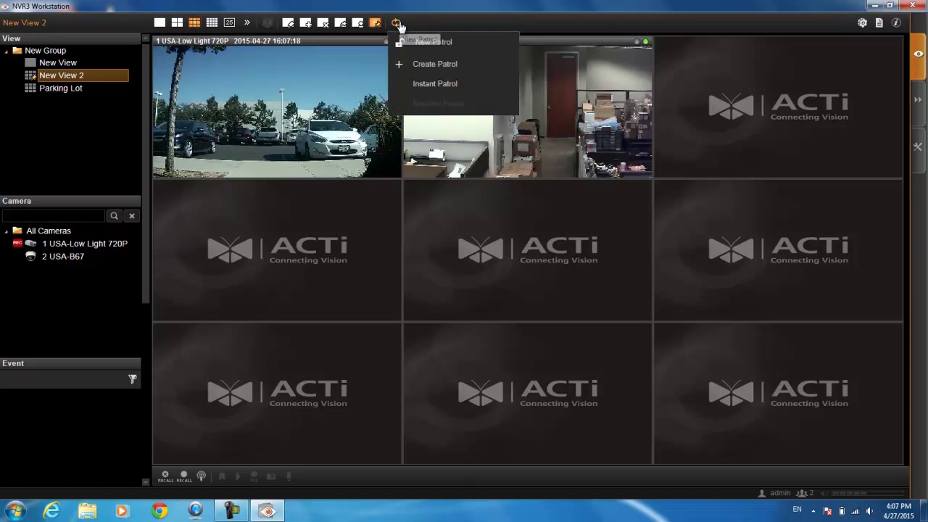
left_click(418, 86)
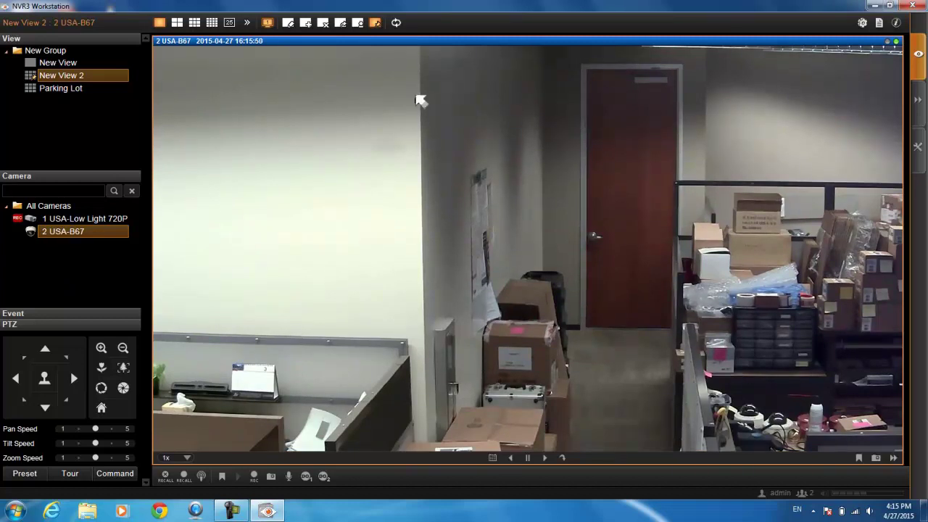
right_click(425, 120)
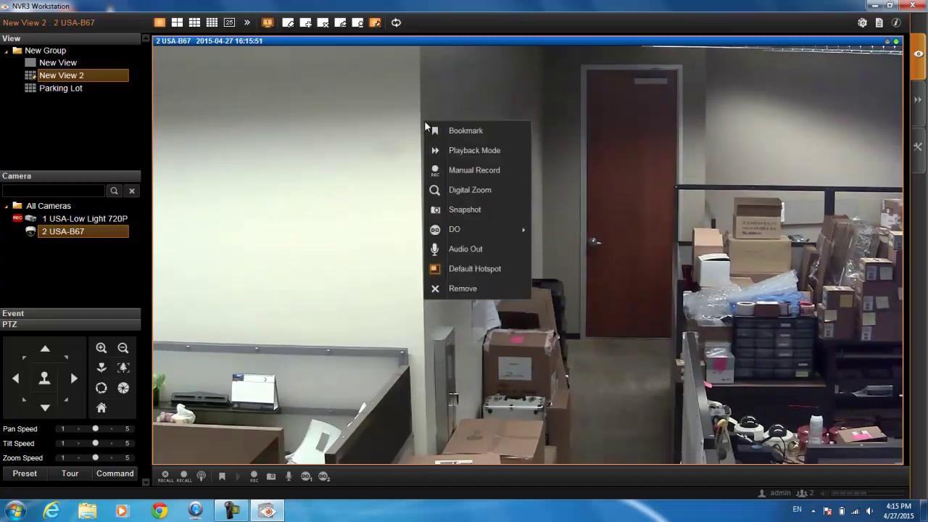
left_click(492, 133)
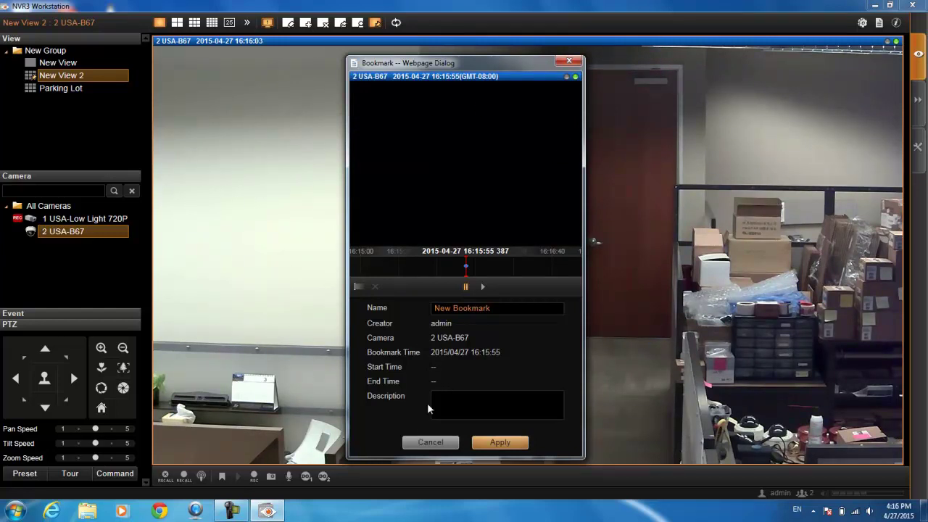
left_click(443, 444)
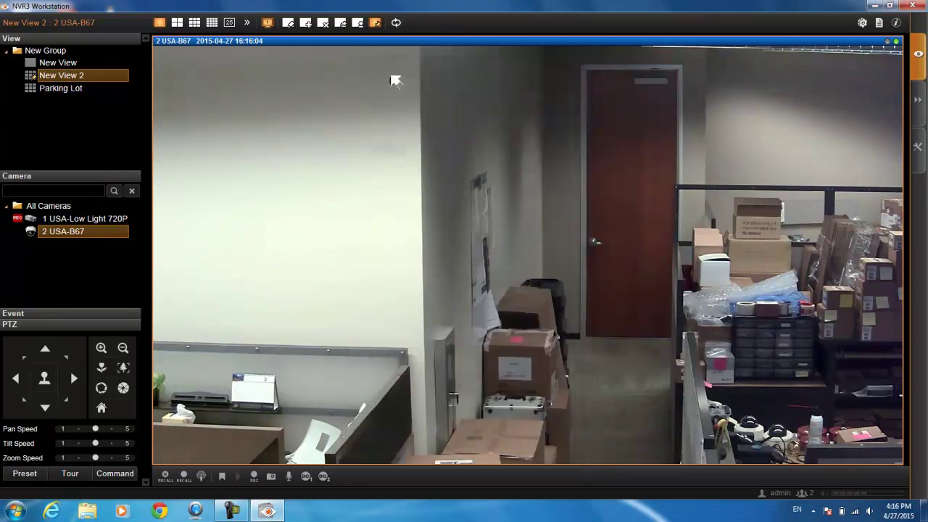
- Remove camera 2 USA-B67 from New View 2 using its right-click Remove option
right_click(435, 117)
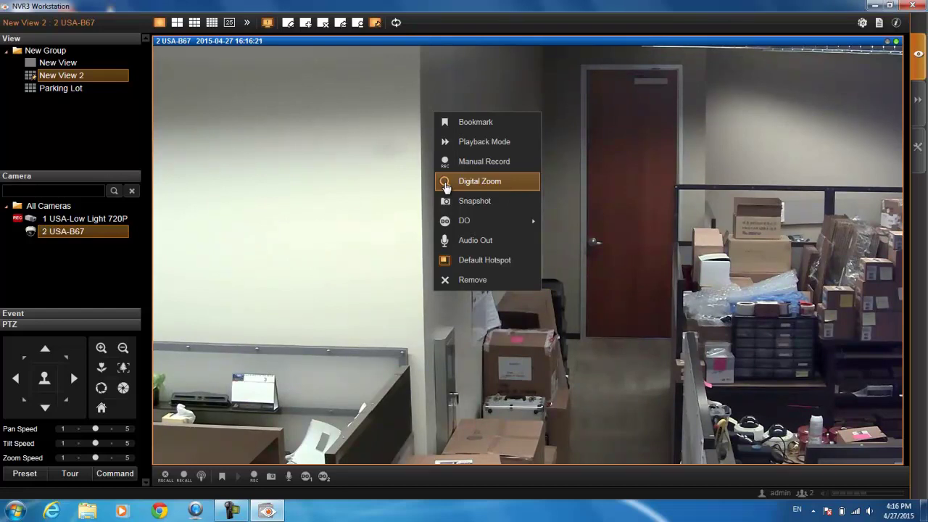
mouse_move(493, 226)
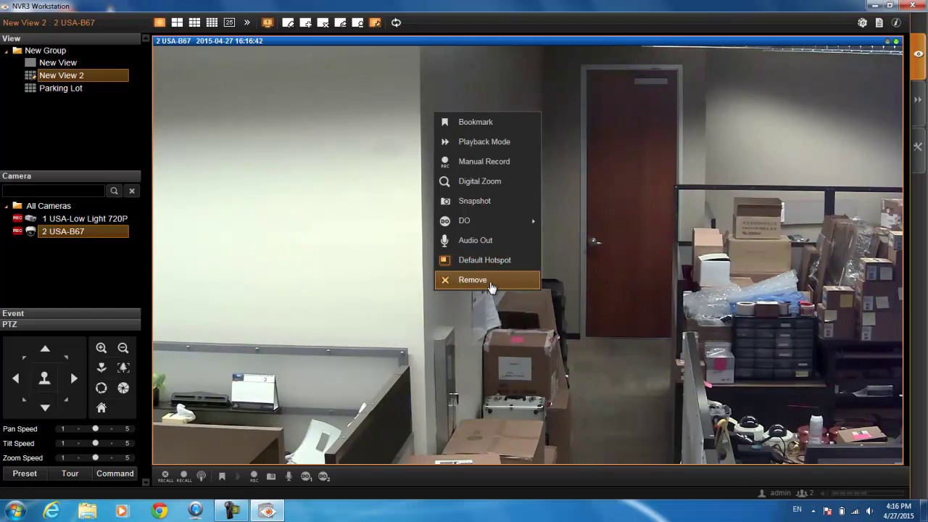
left_click(490, 281)
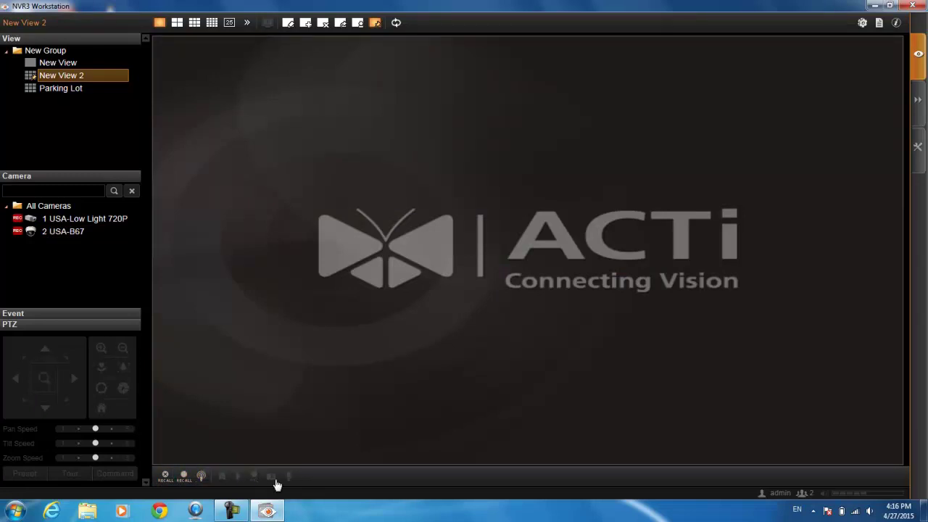
left_click_drag(75, 232, 476, 359)
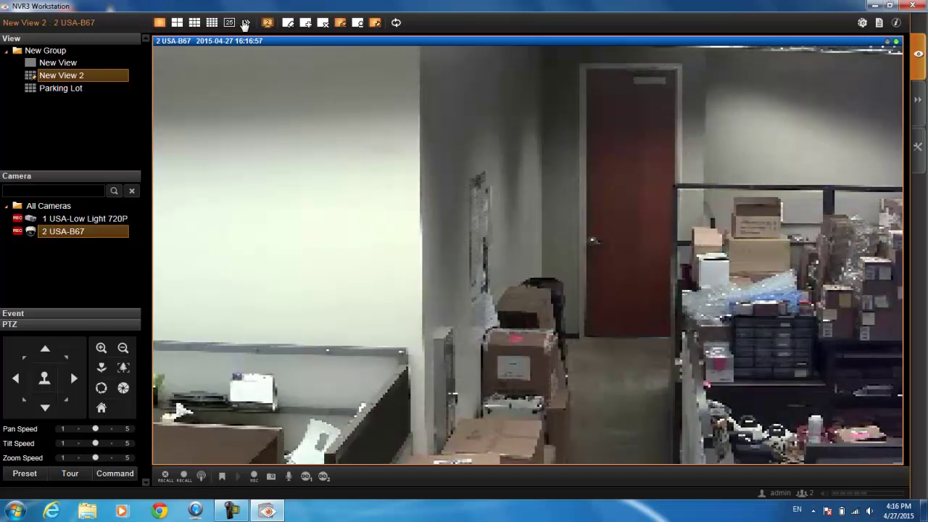
left_click(268, 22)
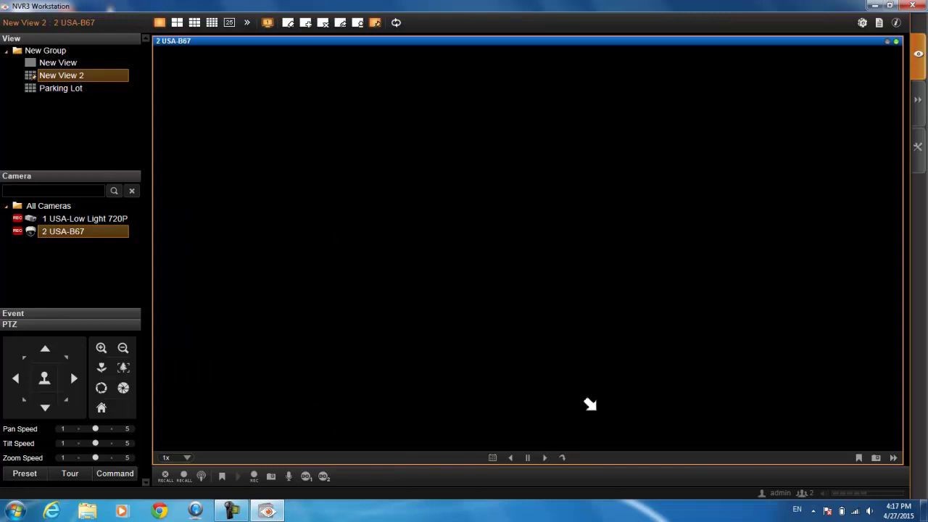
left_click(546, 459)
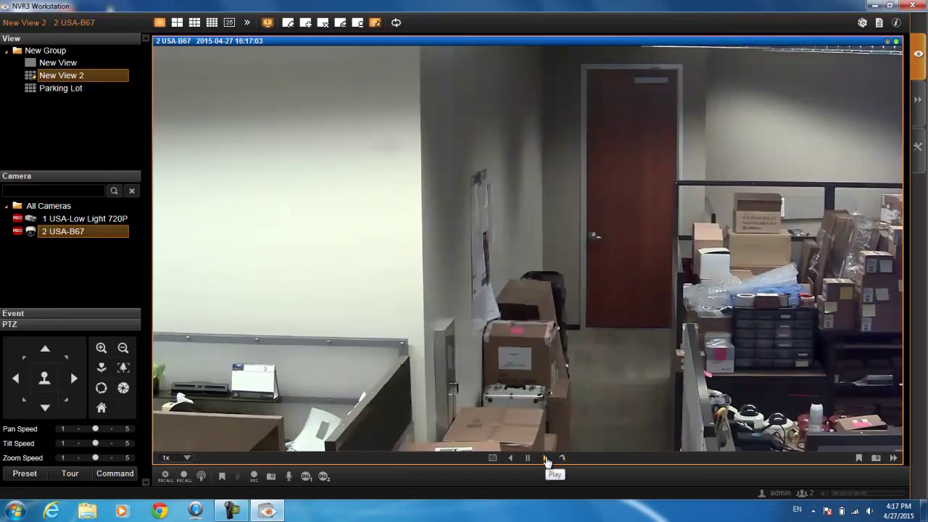
left_click(546, 460)
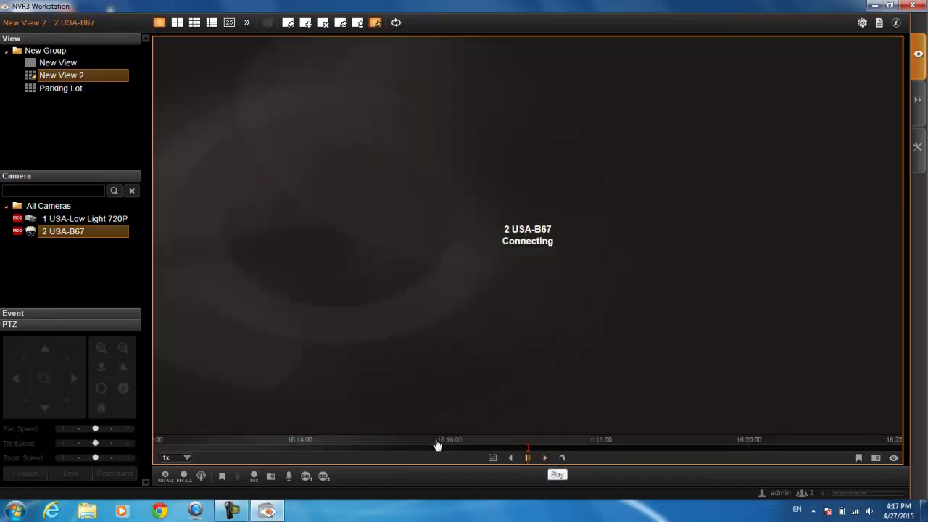
left_click_drag(474, 455, 617, 440)
left_click_drag(464, 441, 672, 445)
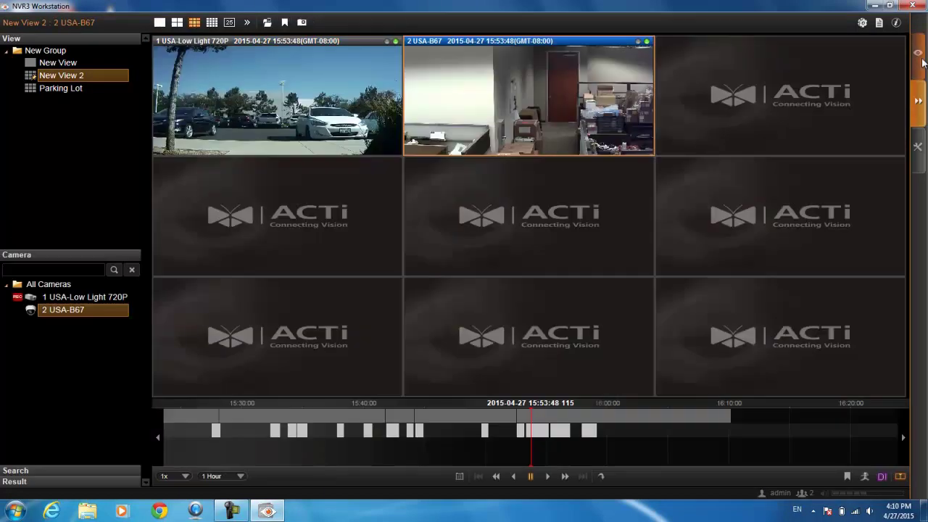
- Return to Live View, show camera 2 USA-B67 in a 1x1 layout, and expand the PTZ panel
left_click(925, 63)
left_click(190, 121)
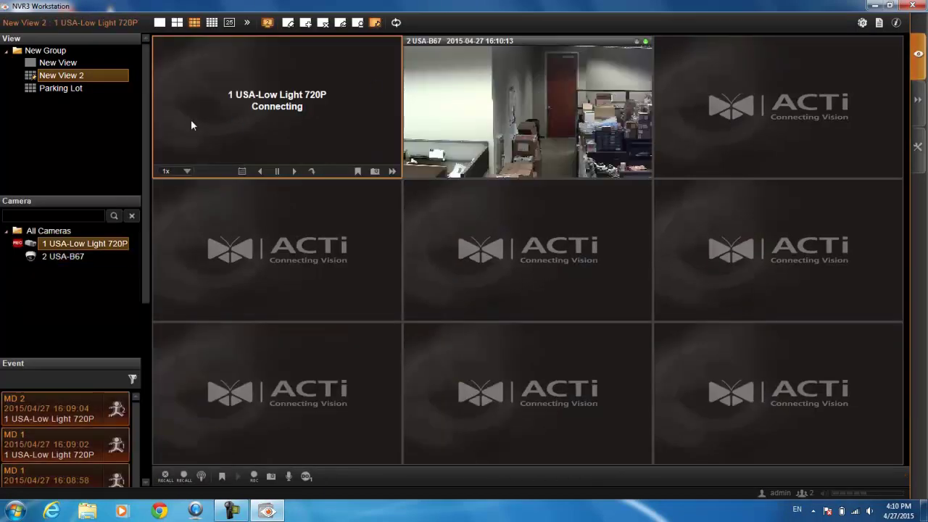
left_click(465, 103)
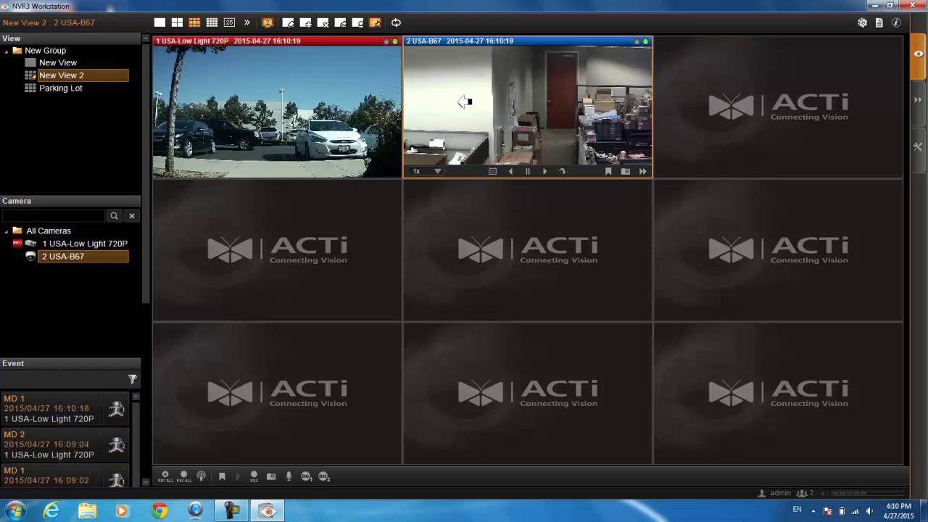
left_click(268, 24)
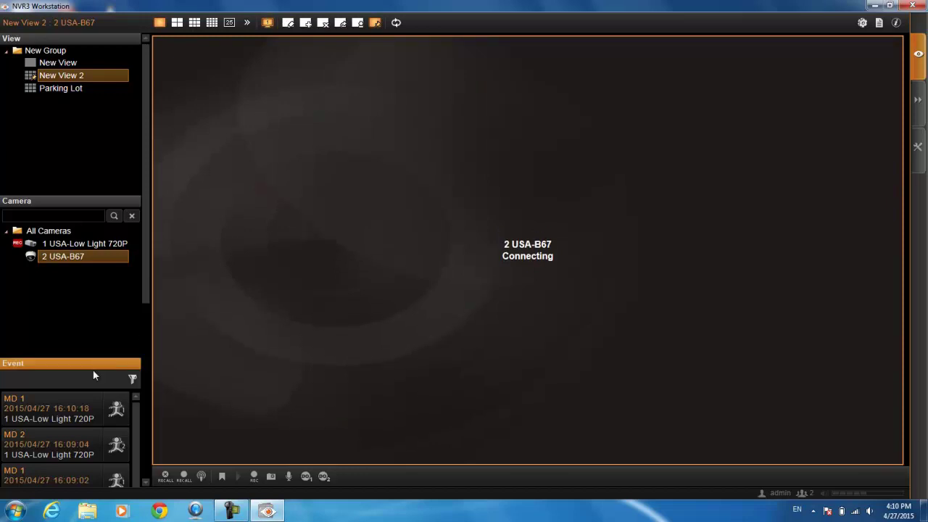
left_click(54, 369)
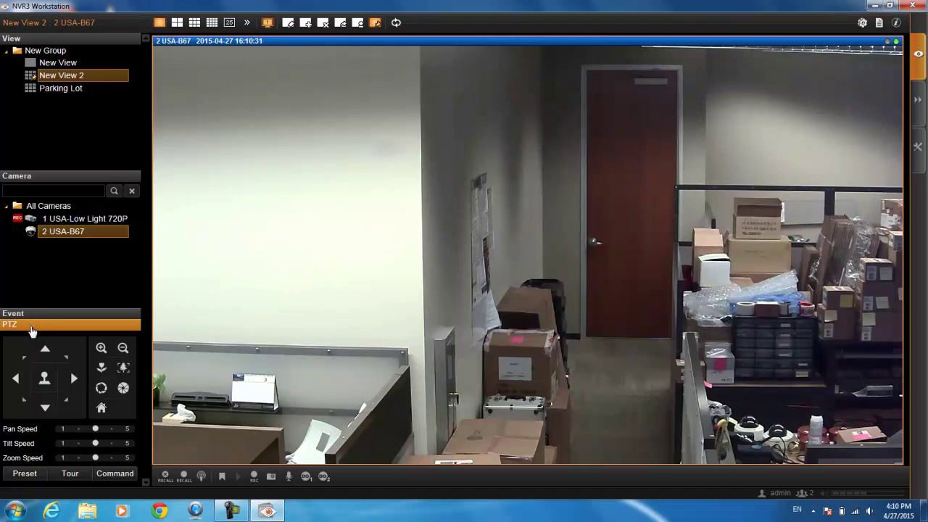
- Pan camera 2 to the right, then zoom it in and back out
left_click(74, 379)
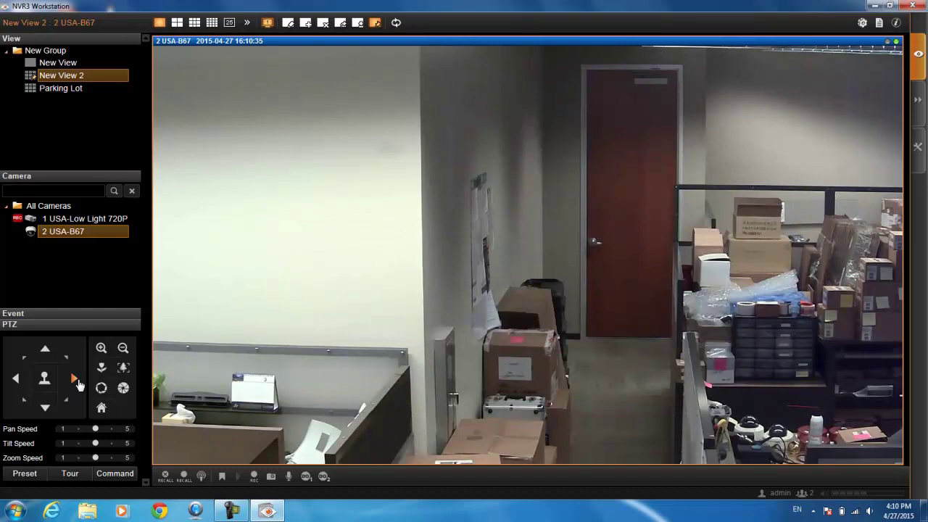
left_click(101, 349)
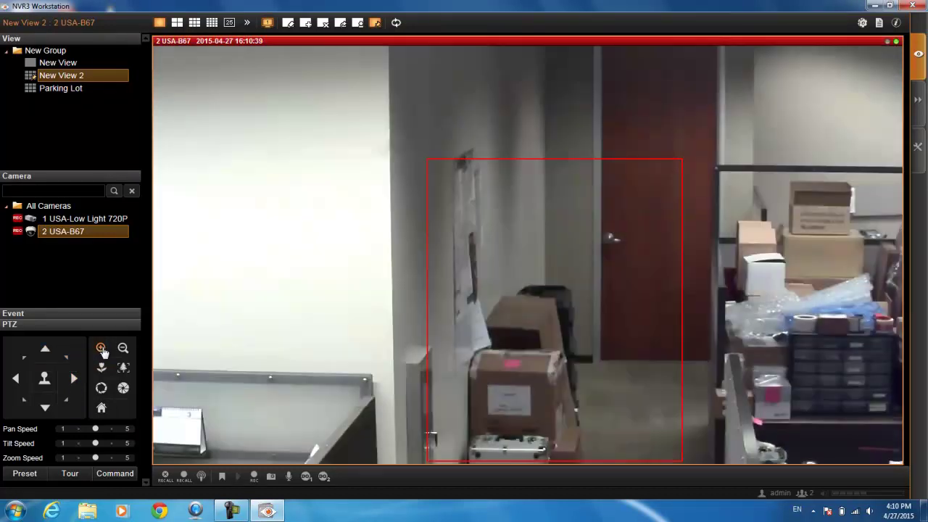
left_click(123, 348)
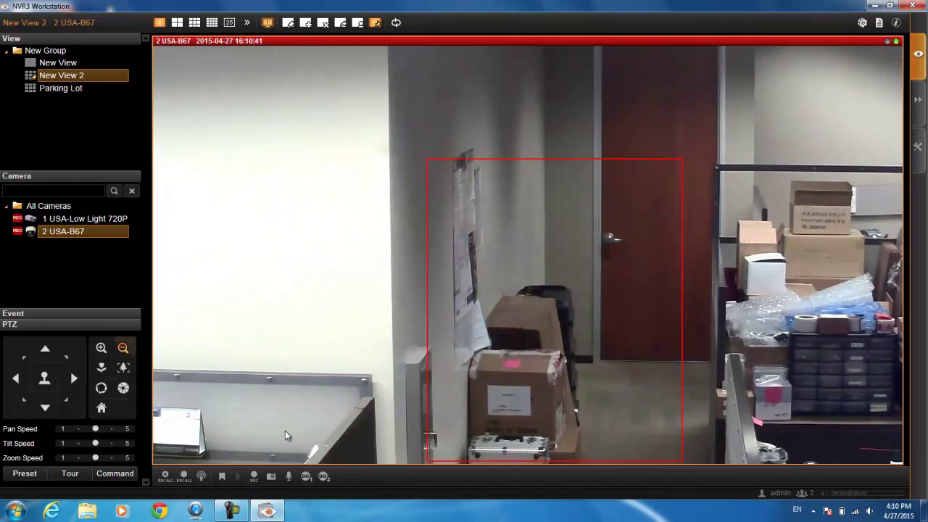
- Show camera 1 USA-Low Light 720P, digitally zoom on the white car, zoom out, and enter playback mode
double_click(80, 218)
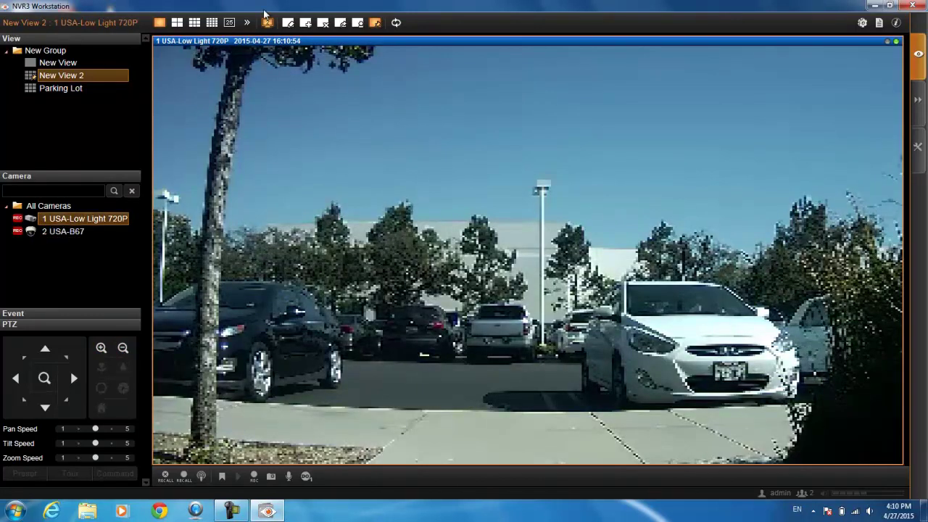
left_click(268, 24)
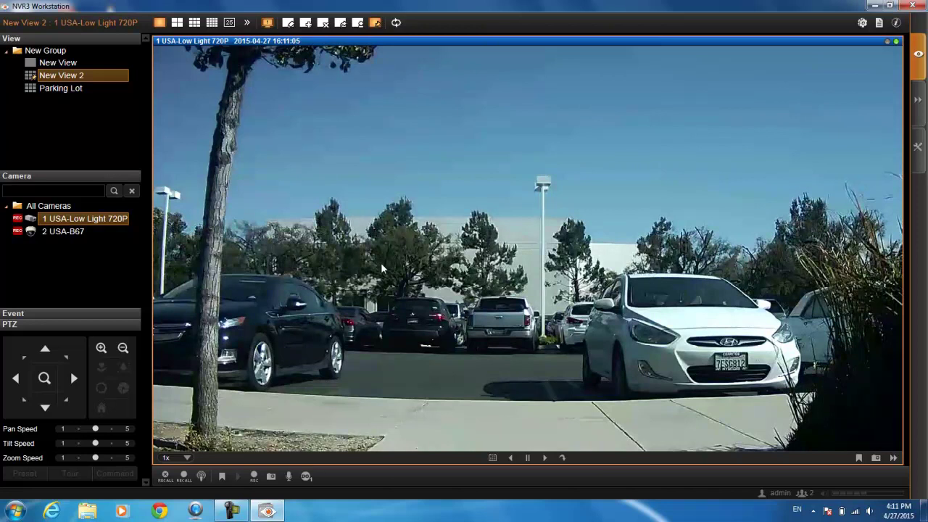
left_click_drag(450, 162, 814, 434)
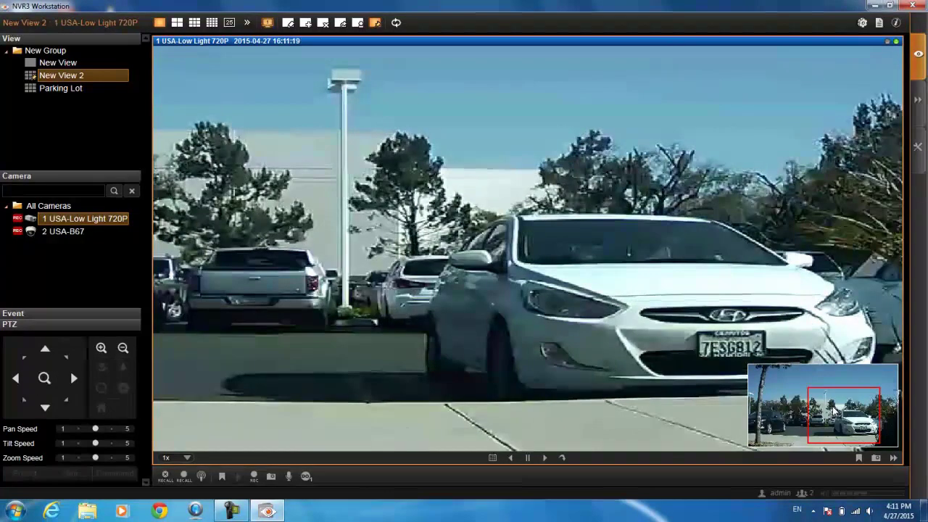
scroll(414, 202, "down", 3)
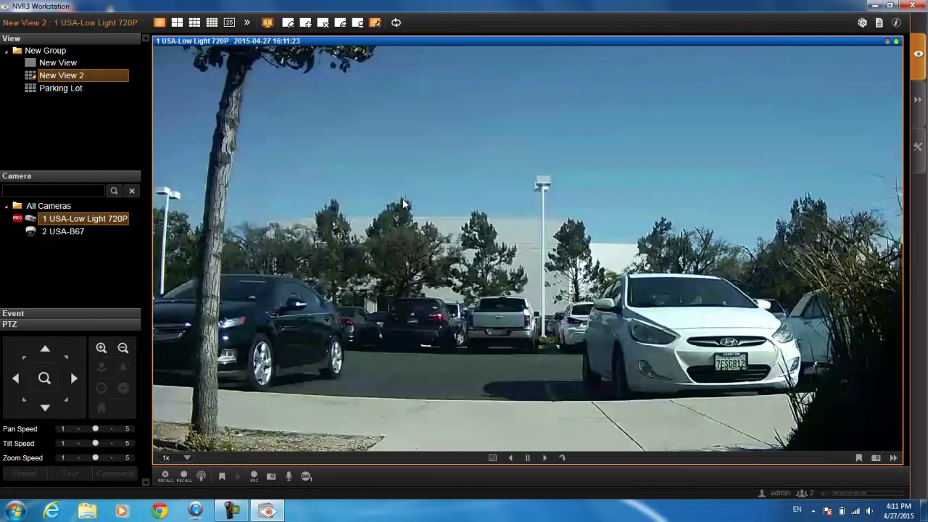
left_click(918, 101)
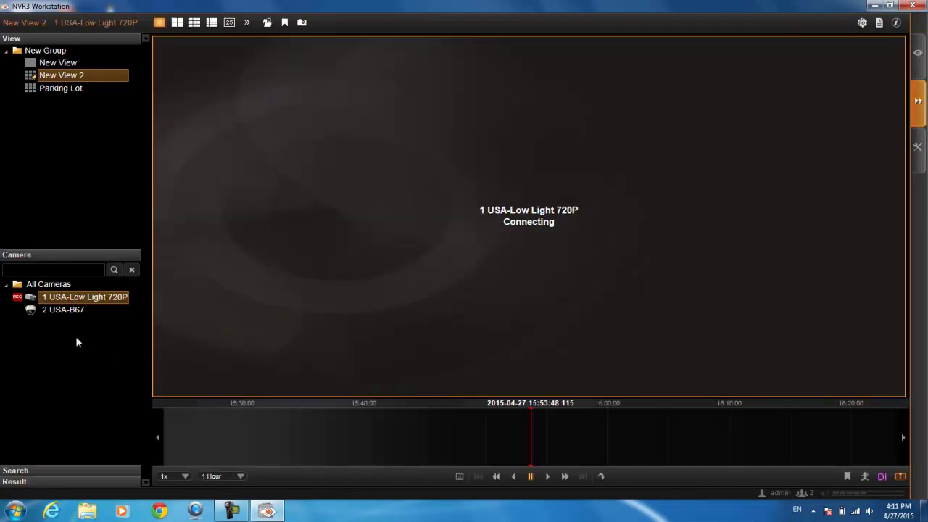
- Load camera 2 USA-B67 into a playback pane, maximize it, and zoom into the door and boxes area, then back out
left_click_drag(64, 311, 249, 273)
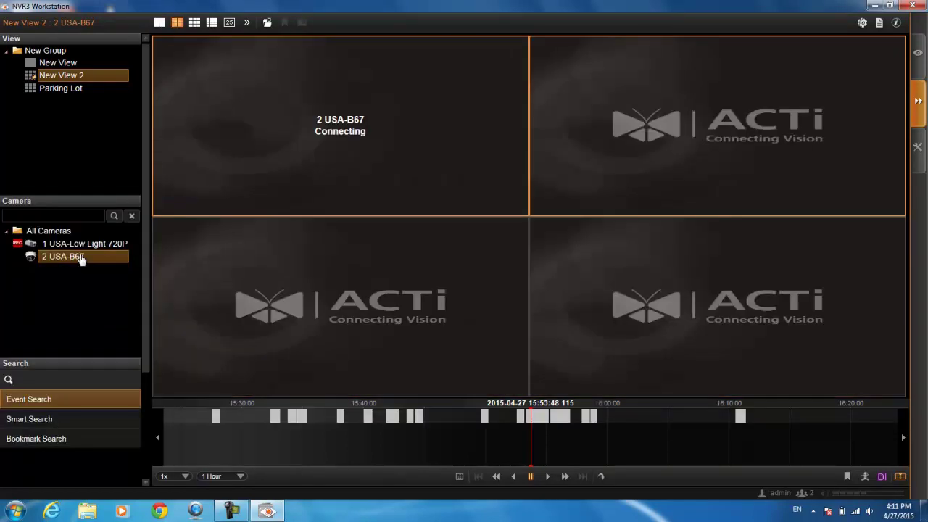
left_click(392, 180)
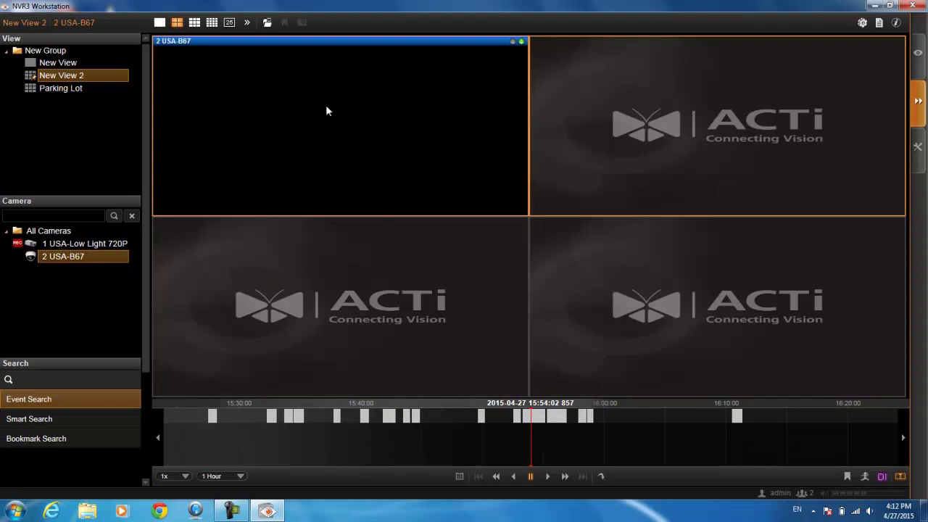
left_click(297, 67)
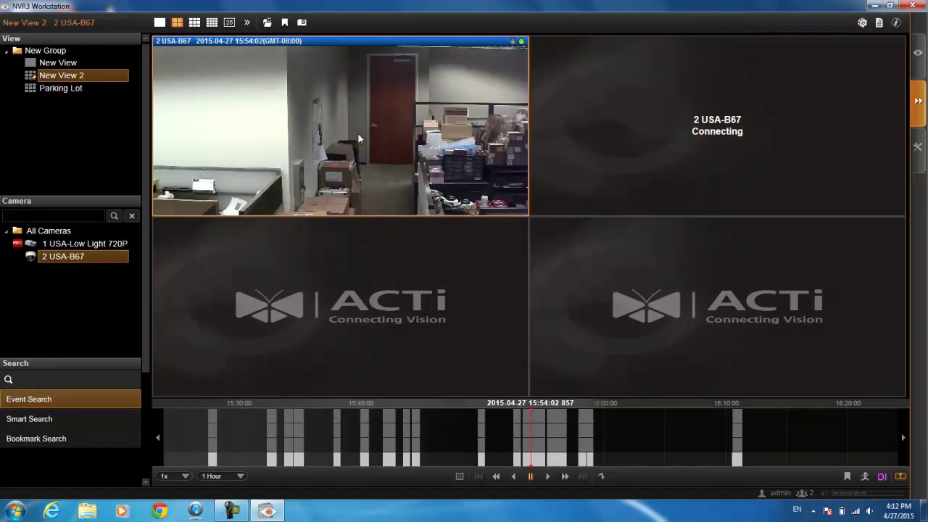
double_click(334, 89)
left_click_drag(557, 307, 753, 381)
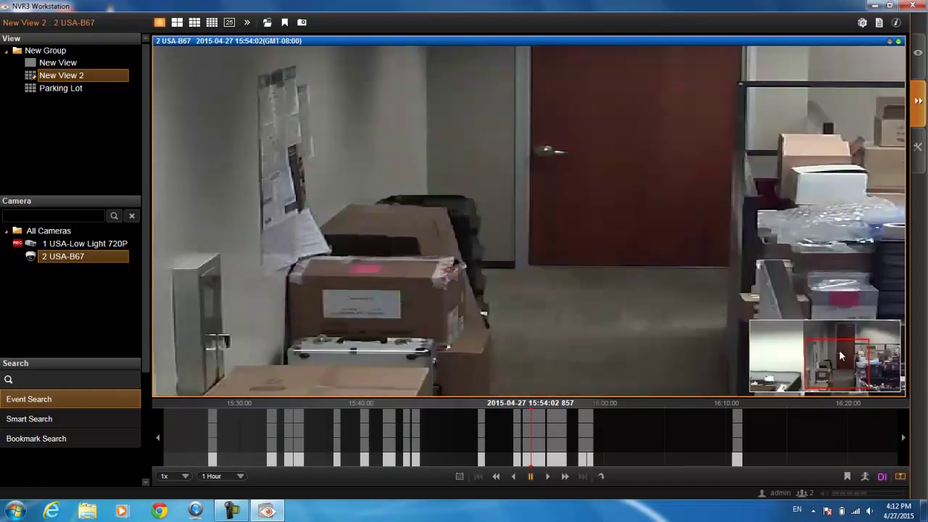
scroll(839, 349, "down", 3)
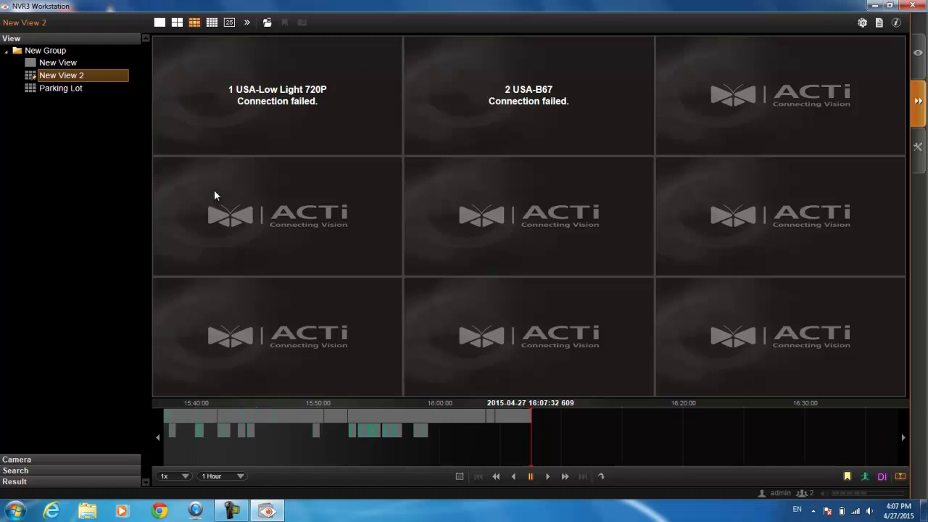
- Select both cameras' playback tiles and drag the timeline back to about 15:42:19
left_click(210, 116)
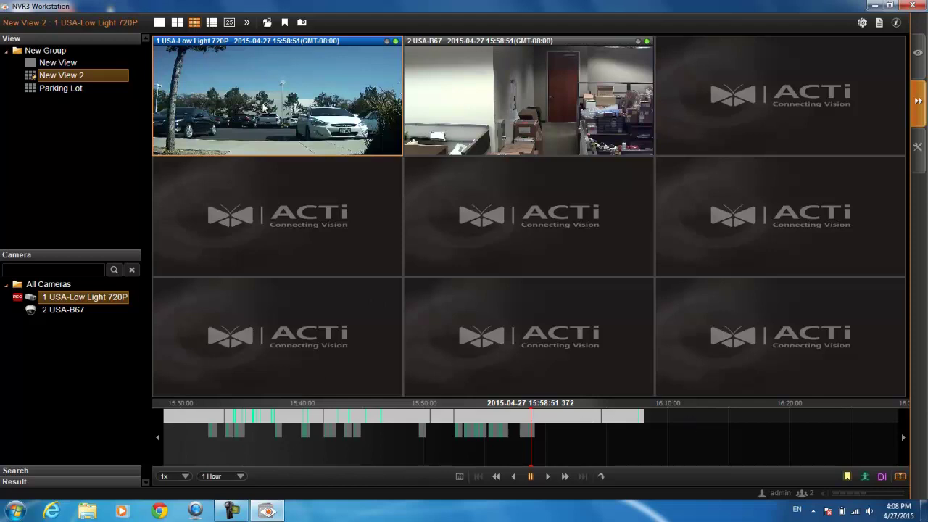
left_click(417, 93)
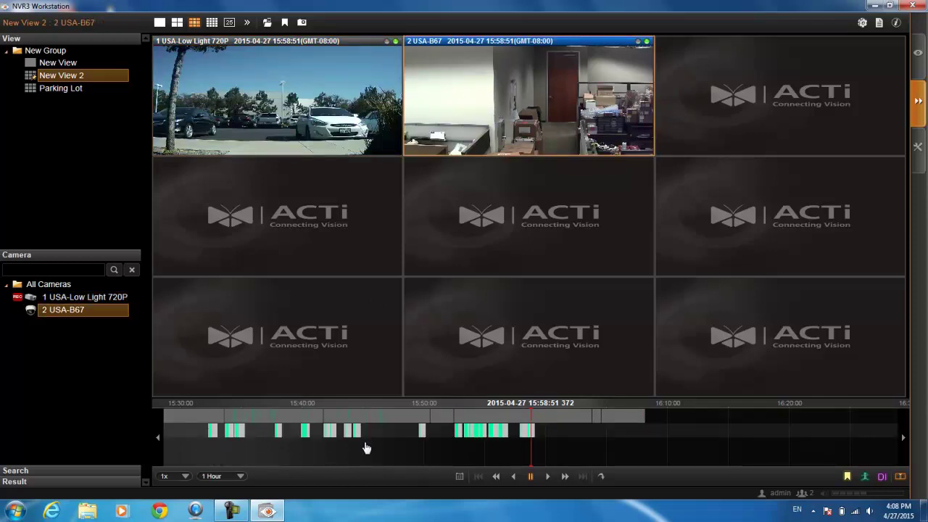
left_click_drag(566, 427, 646, 435)
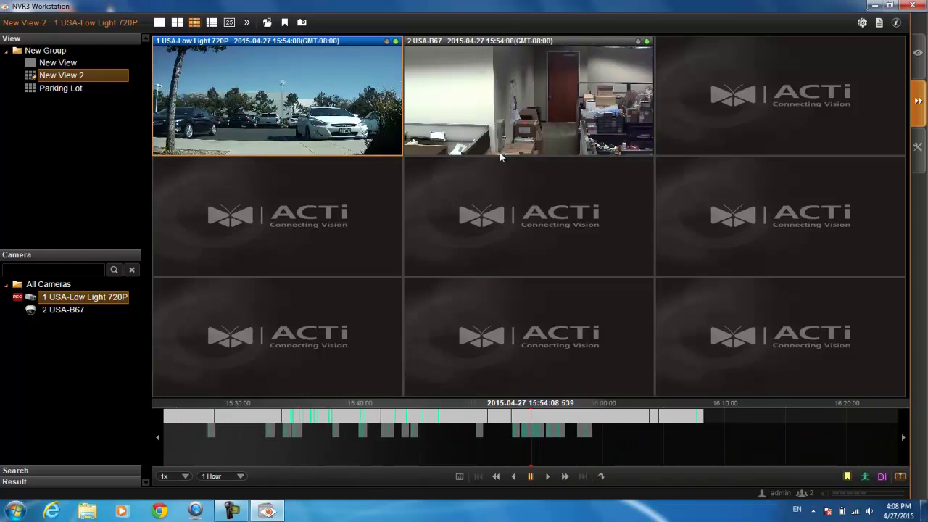
left_click_drag(455, 436, 490, 433)
left_click(599, 84)
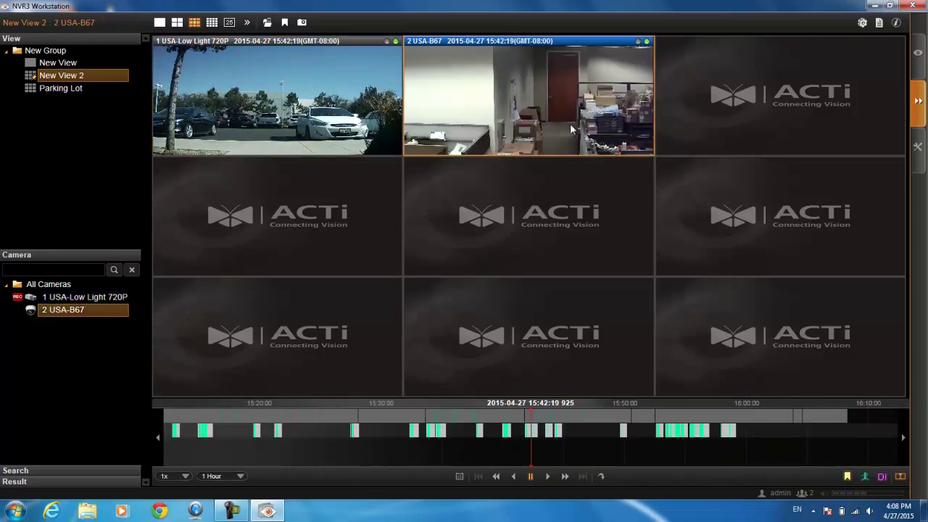
- Jump playback to 15:42 on April 27 with the date picker, then step between recordings
left_click(460, 478)
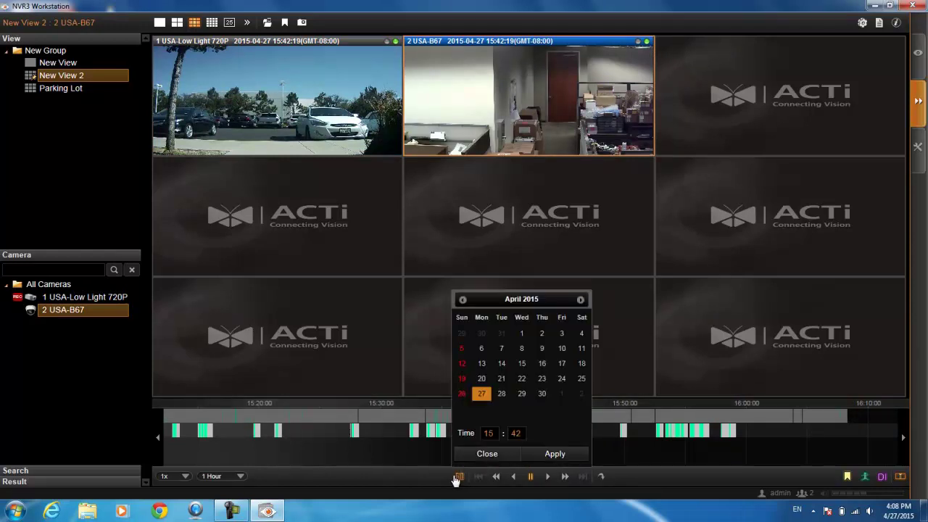
left_click(575, 455)
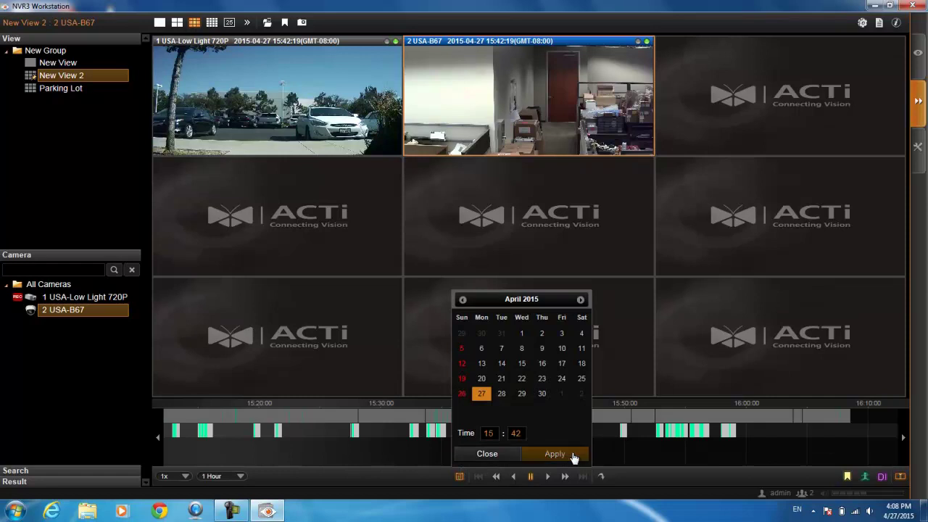
left_click(500, 457)
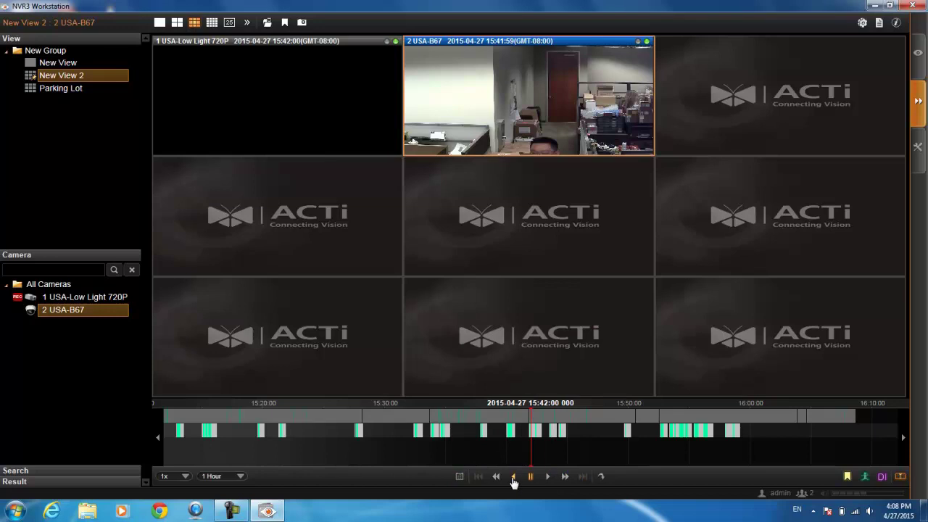
left_click(564, 477)
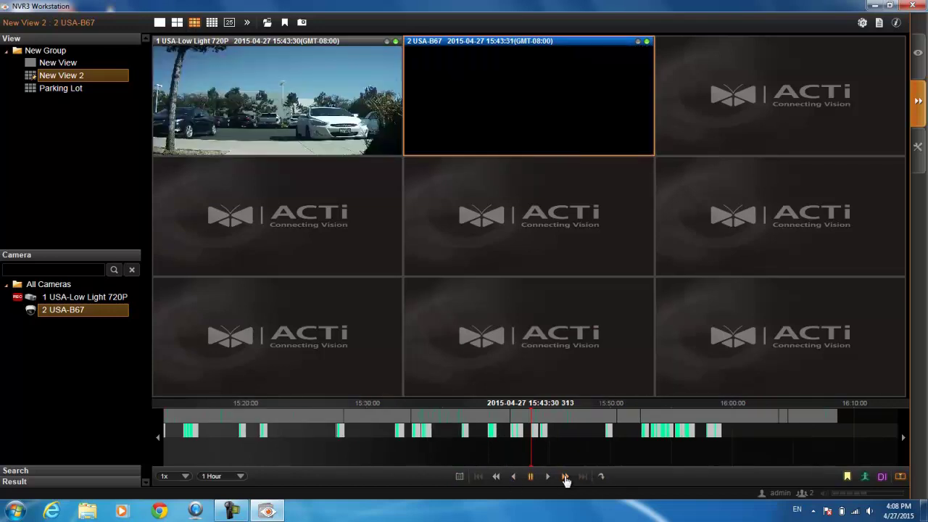
left_click(497, 476)
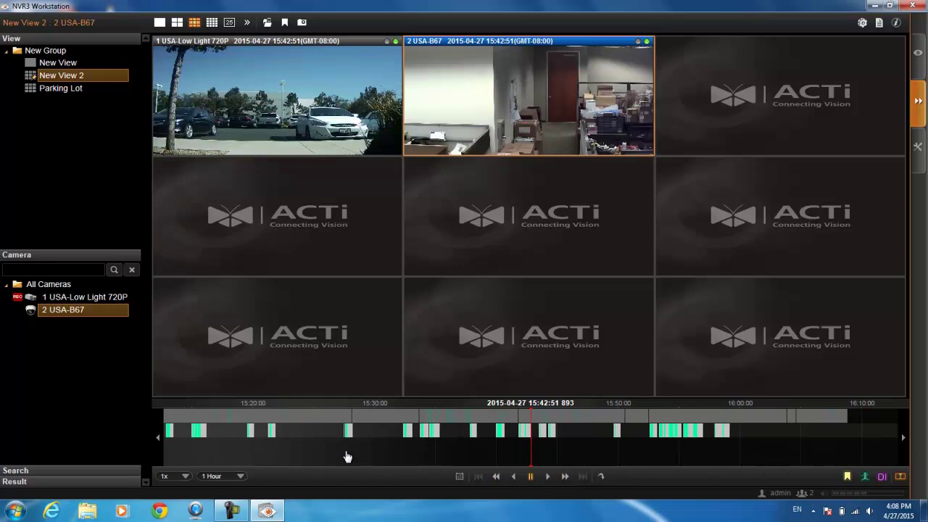
scroll(362, 442, "up", 10)
scroll(676, 456, "up", 15)
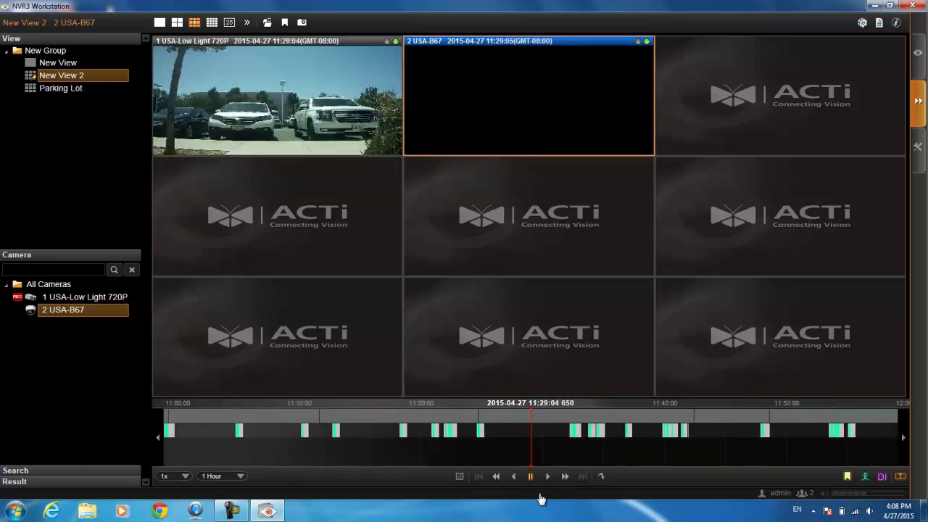
- Go to now, scroll back to about 15:53, play both recordings, and check the speed and time-range lists
left_click(601, 481)
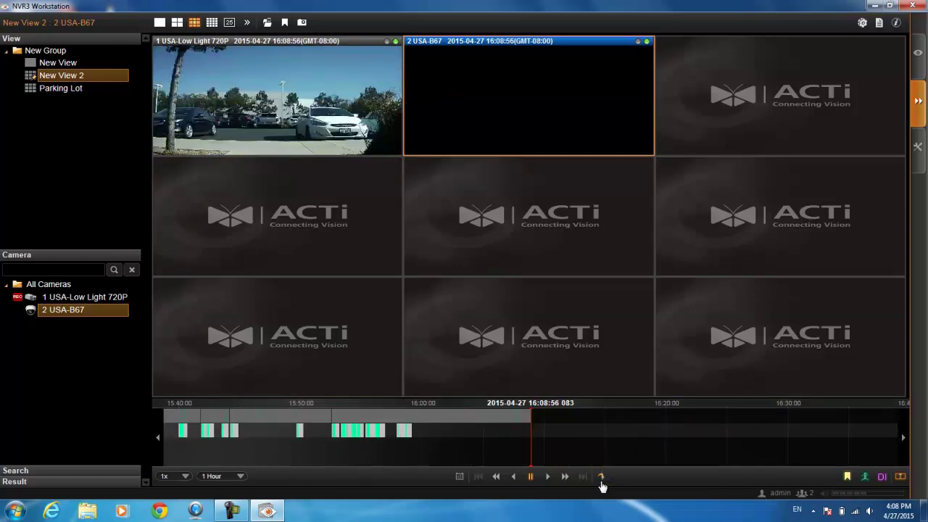
scroll(543, 445, "up", 5)
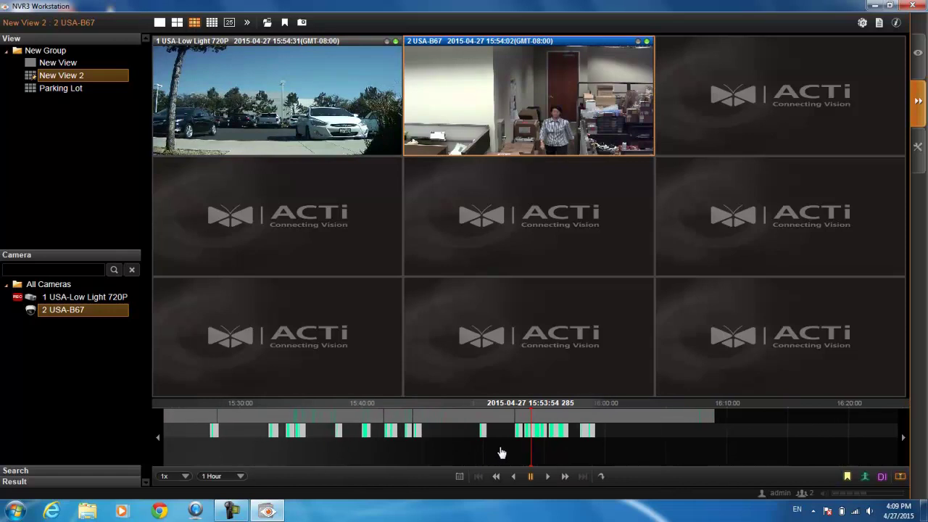
left_click(548, 476)
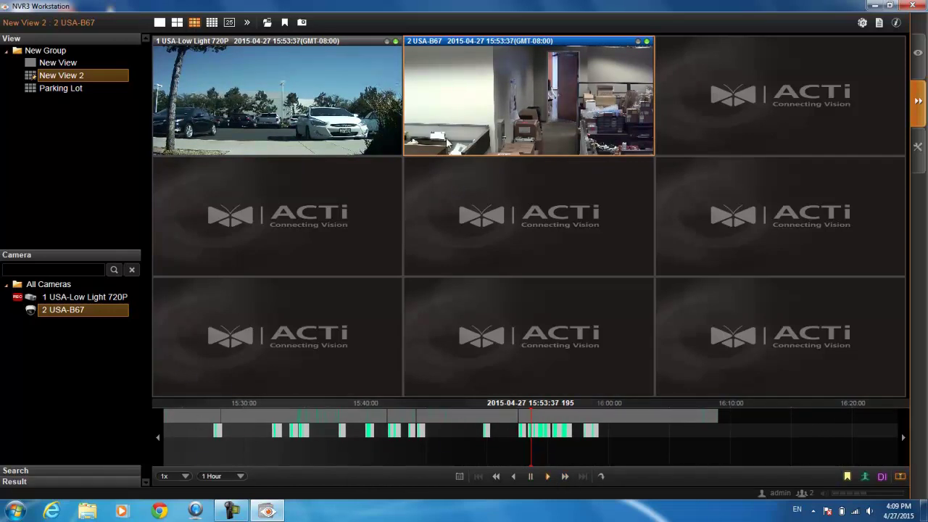
left_click(176, 476)
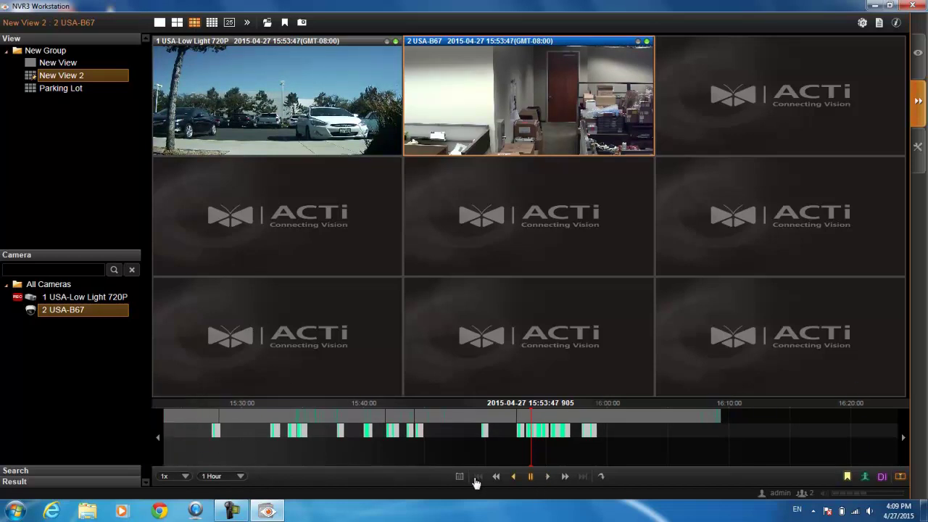
left_click(239, 476)
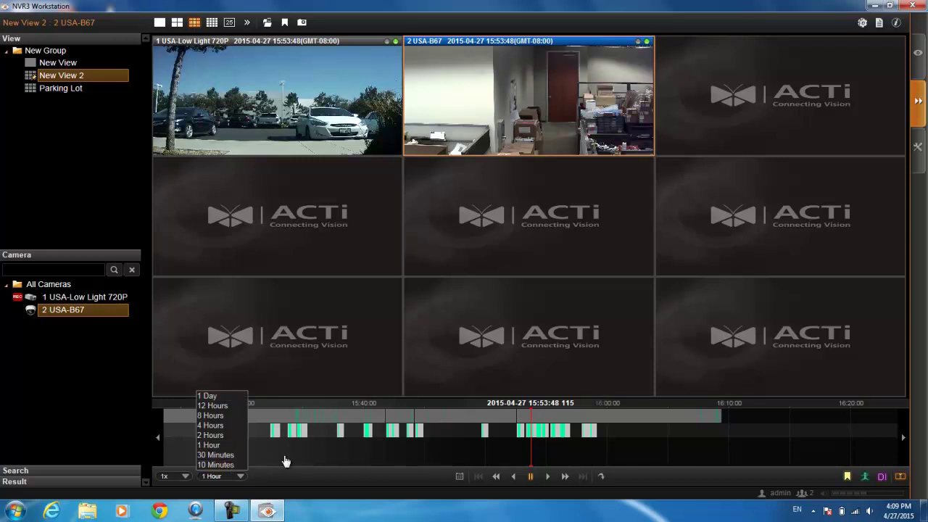
- Keep the 1 Hour time range and hide motion and bookmark marks on the timeline
left_click(427, 482)
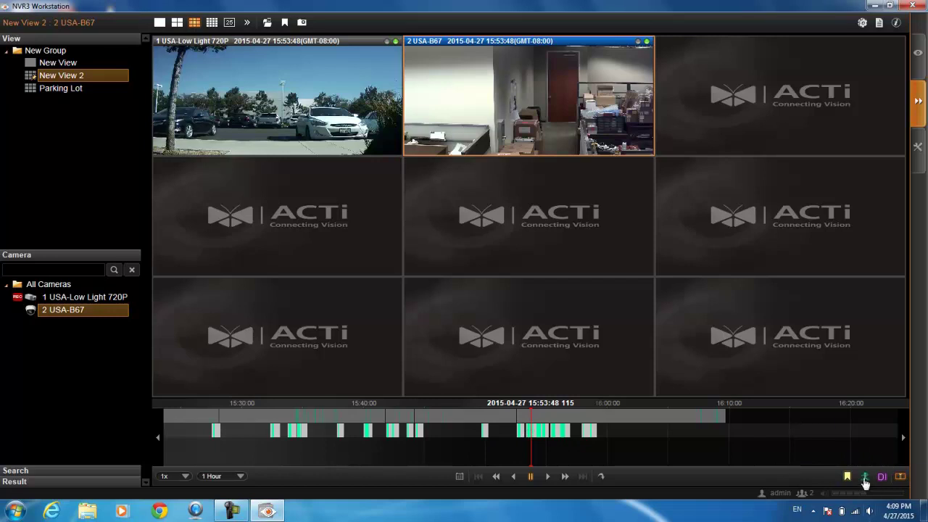
left_click(864, 480)
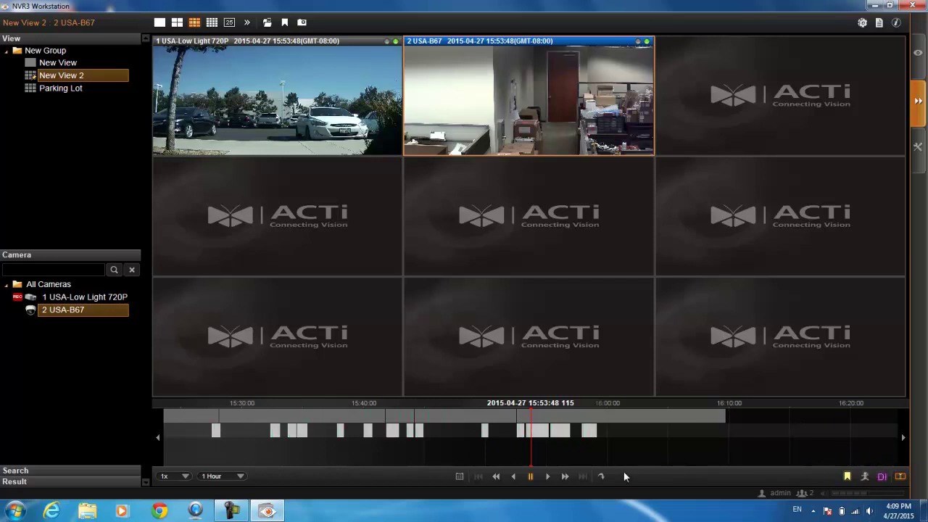
left_click(849, 480)
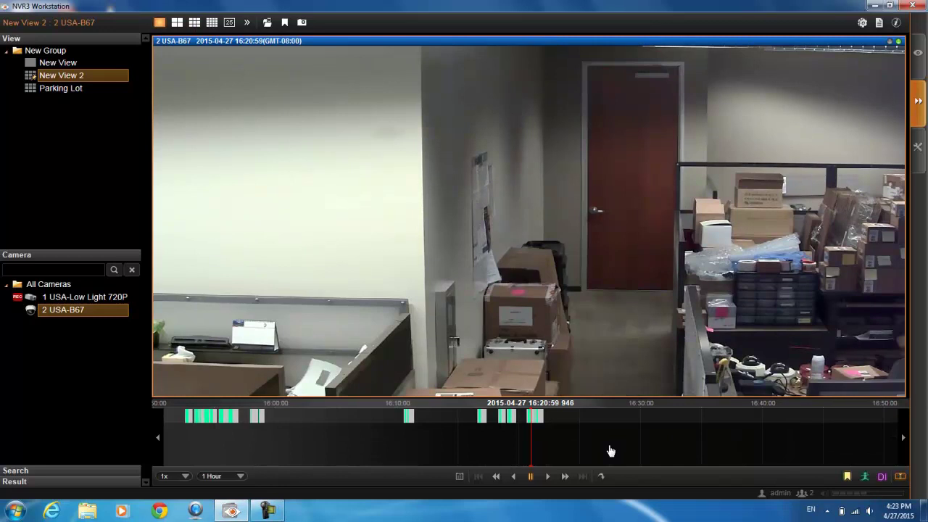
- Rewind camera 2 to 16:20:52 and open Export Video as AVI with text overlay enabled
left_click_drag(611, 451, 613, 450)
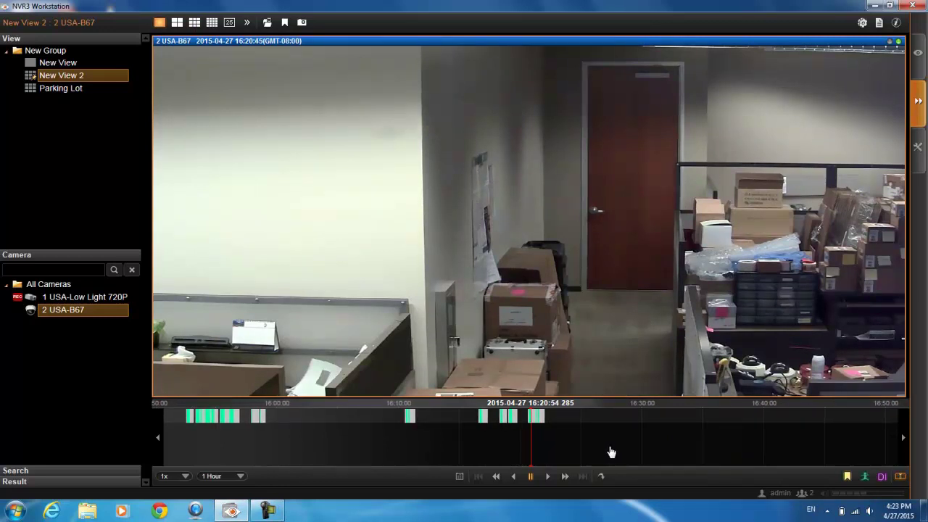
right_click(386, 122)
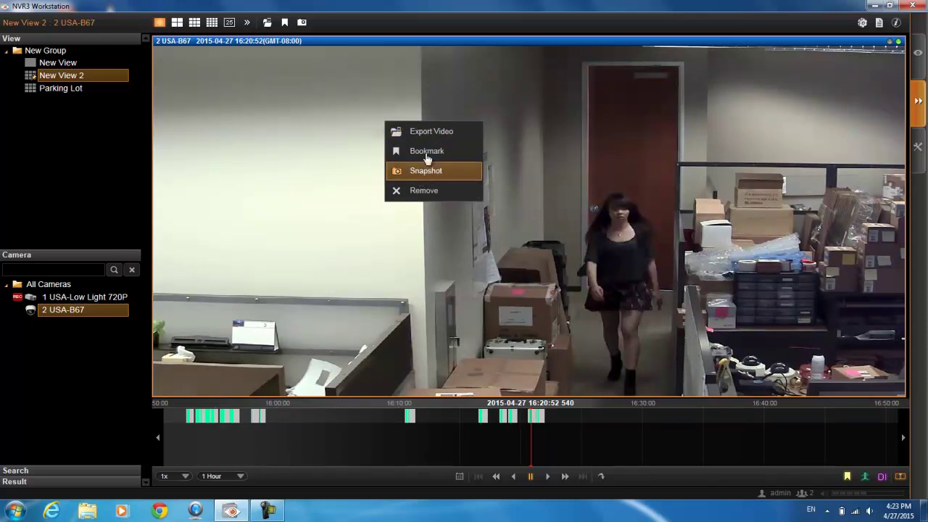
left_click(406, 129)
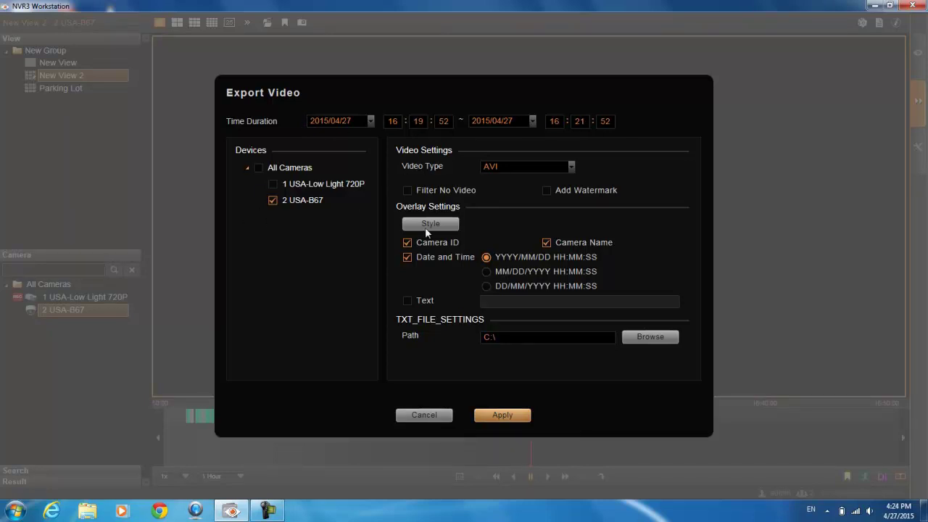
left_click(530, 167)
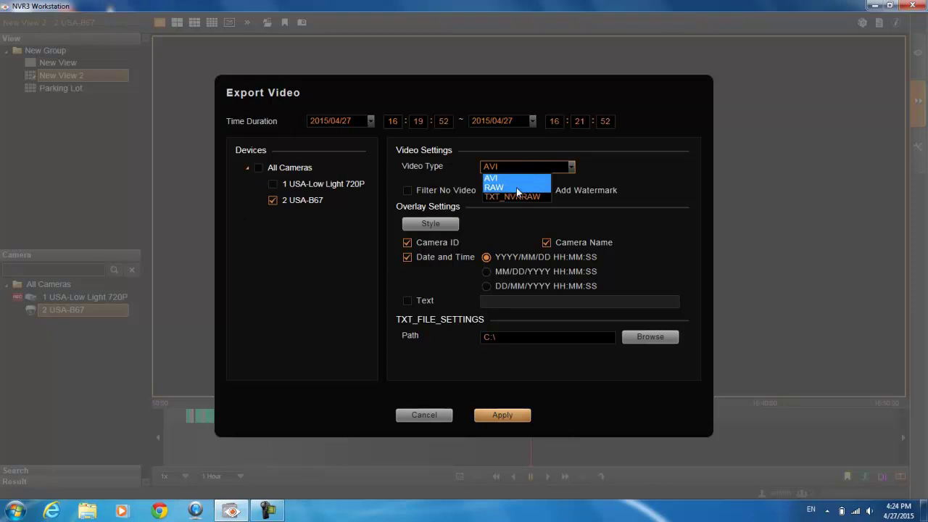
left_click(633, 168)
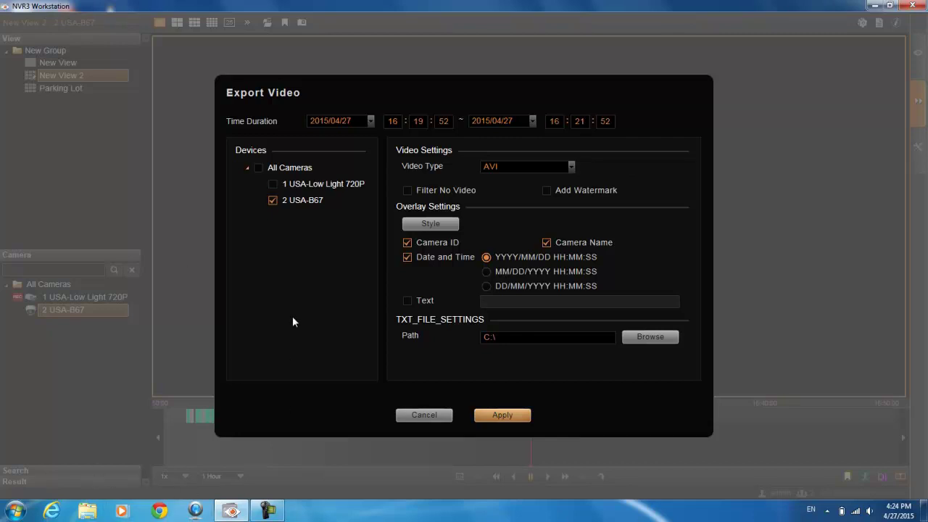
left_click(408, 300)
- Choose the Desktop as the export destination folder in Browse For Folder
left_click(650, 336)
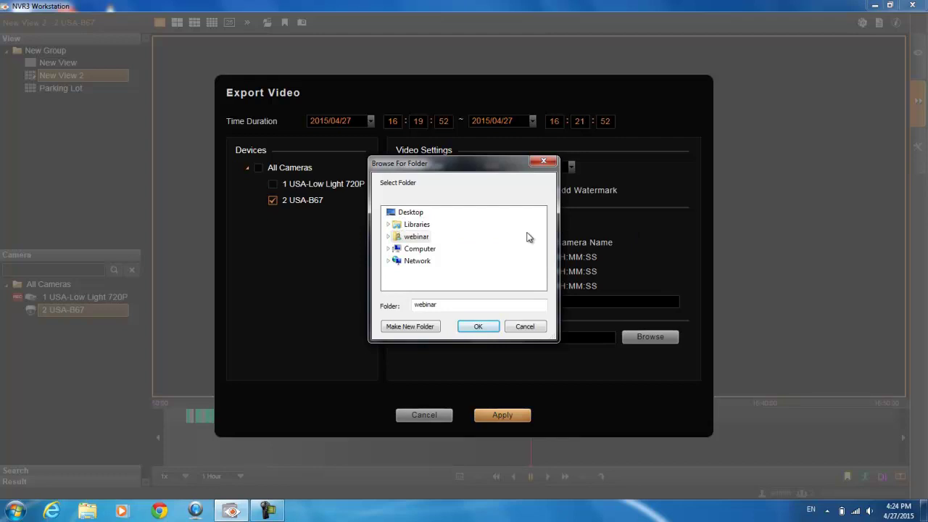
left_click(415, 212)
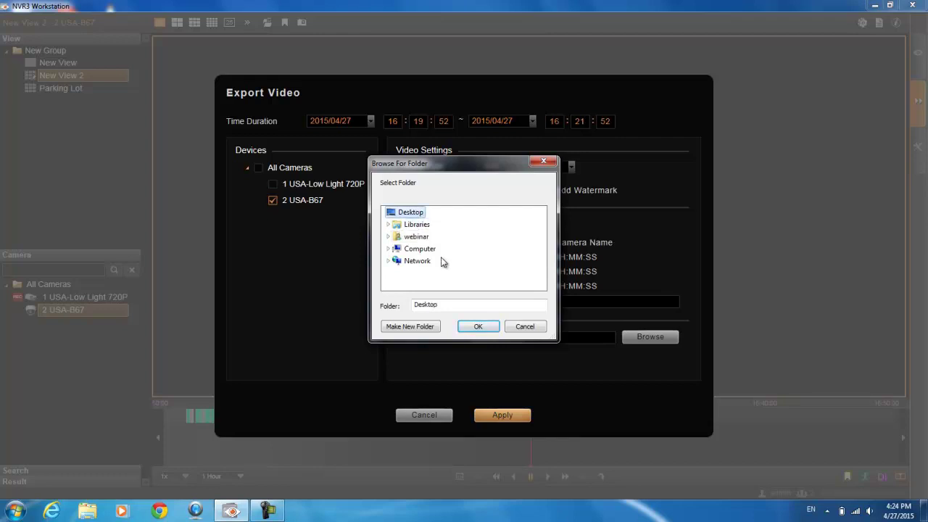
left_click(478, 327)
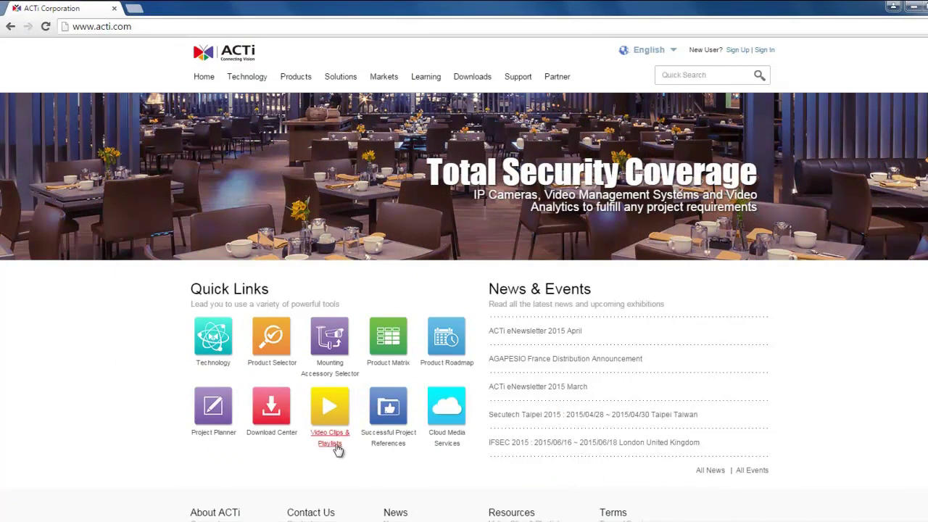
- Open the Download Center and run a Global Search for archive player
left_click(270, 408)
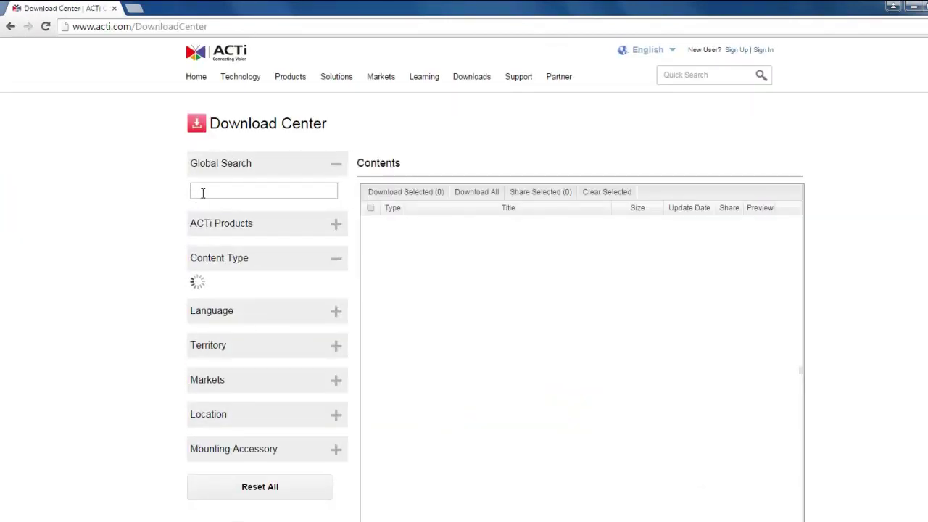
left_click(203, 192)
type("archive playe")
key("Return")
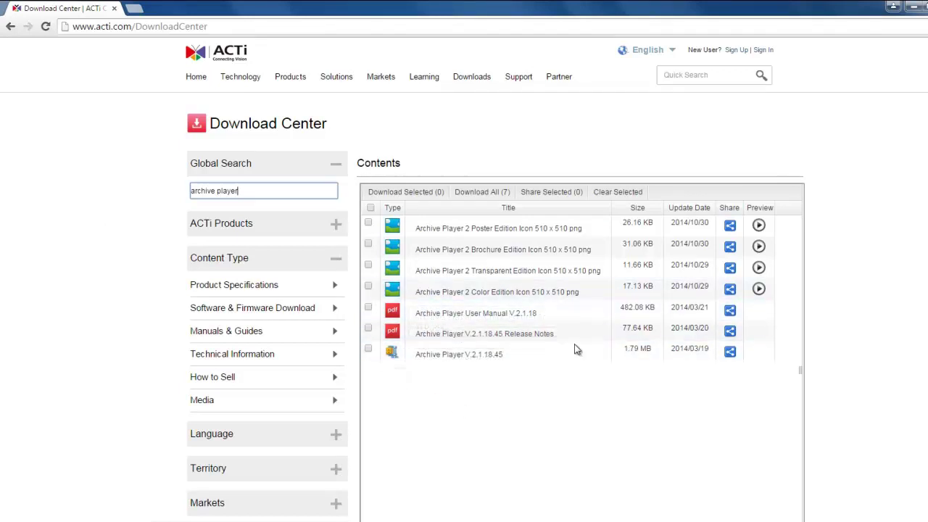
- Replace the search text with 'media converter' and search again
left_click_drag(261, 190, 169, 190)
type("media converter")
key("Return")
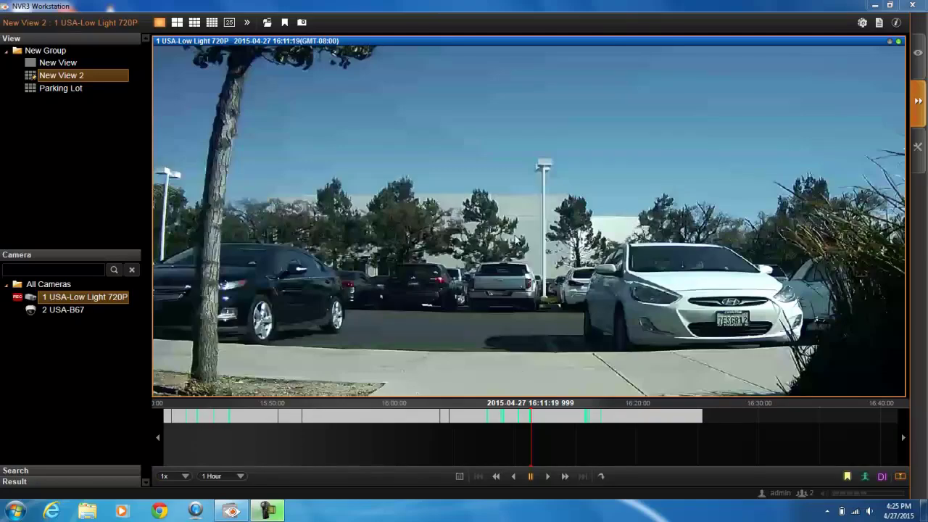
- Mark the export start on camera 1's timeline at 16:11:19
right_click(477, 134)
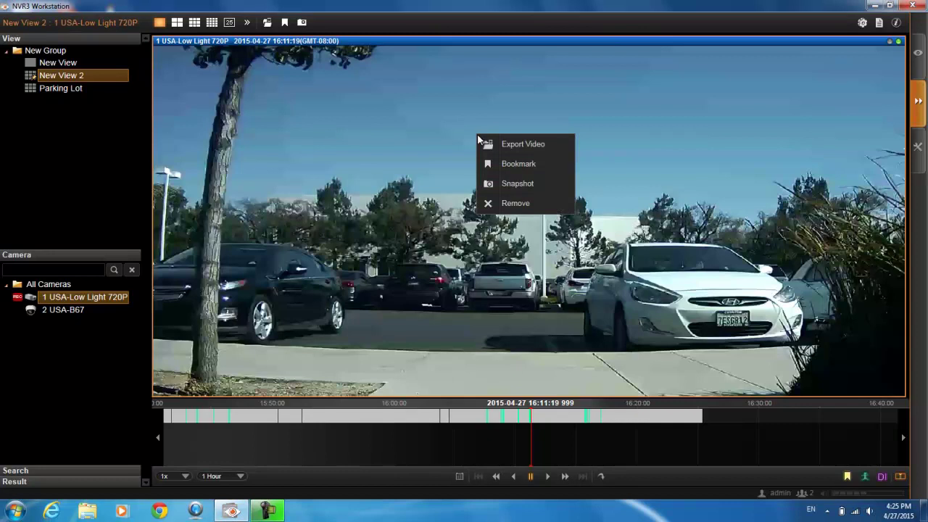
left_click(423, 179)
right_click(525, 421)
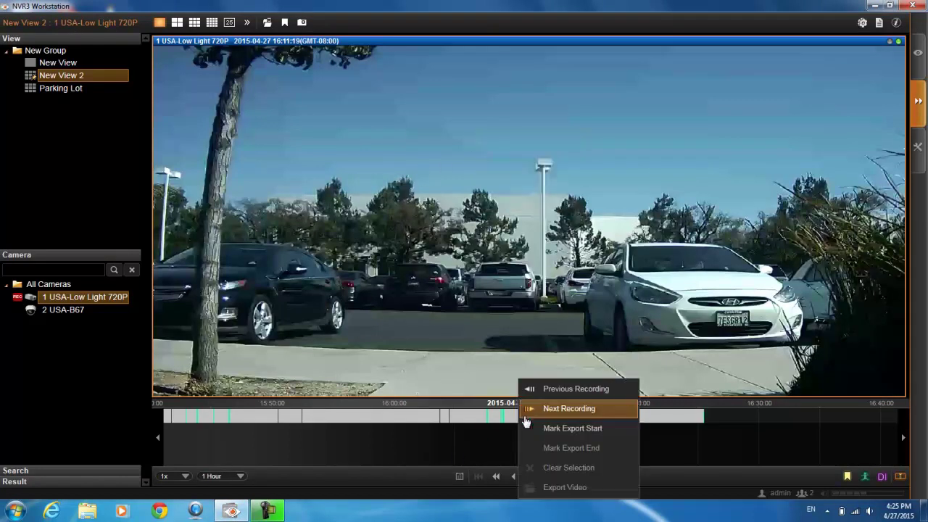
left_click(614, 433)
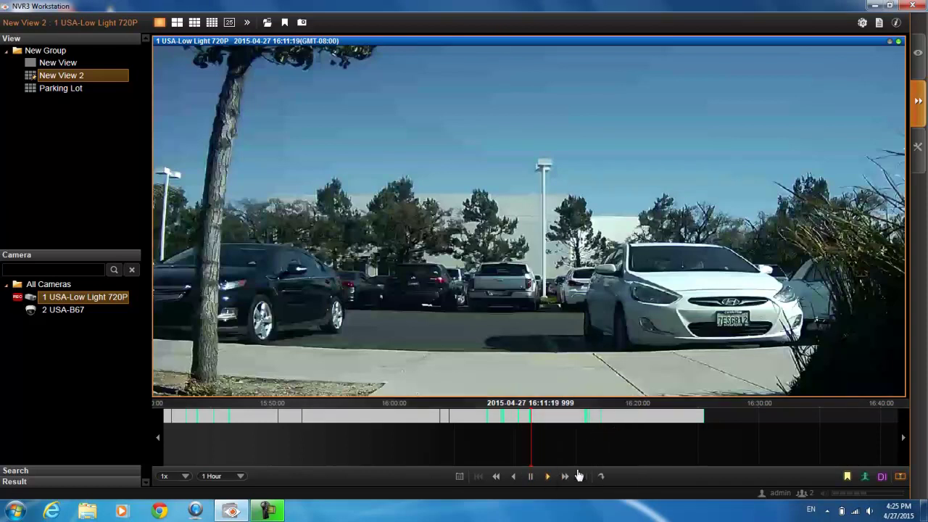
- Play at 8x, mark the export end at 16:20:23, and open Export Video for the clip
left_click(164, 477)
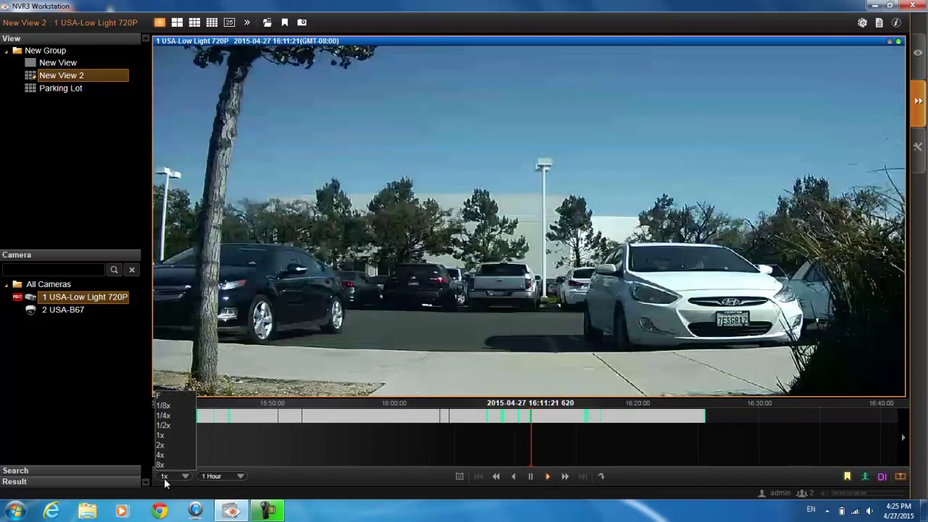
left_click(160, 465)
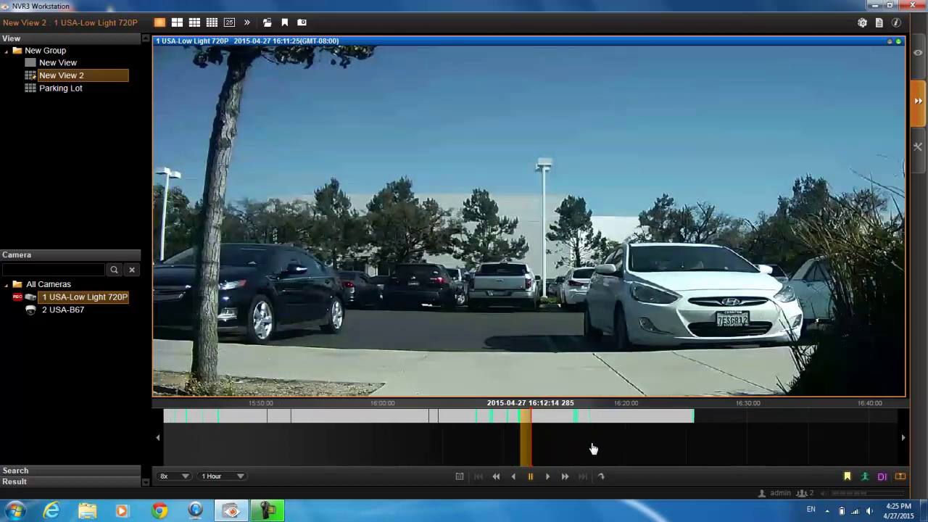
left_click_drag(453, 448, 500, 456)
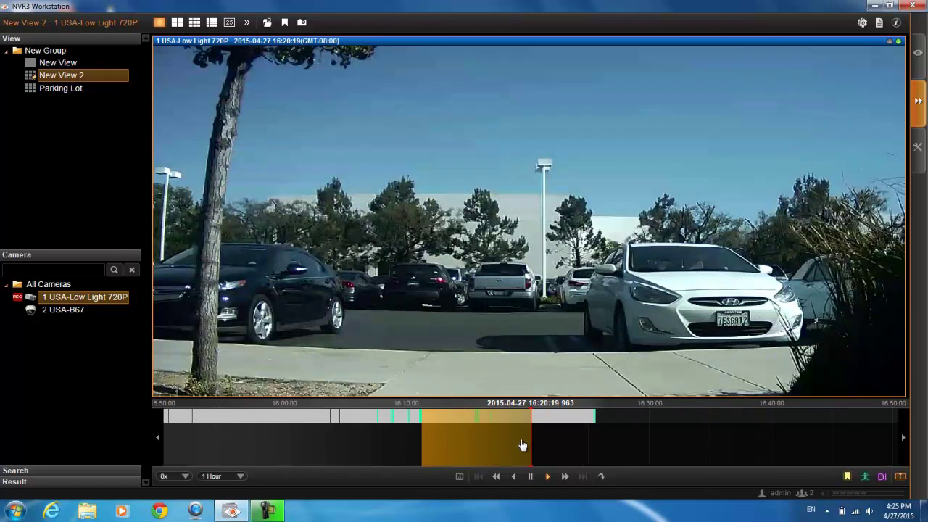
right_click(527, 419)
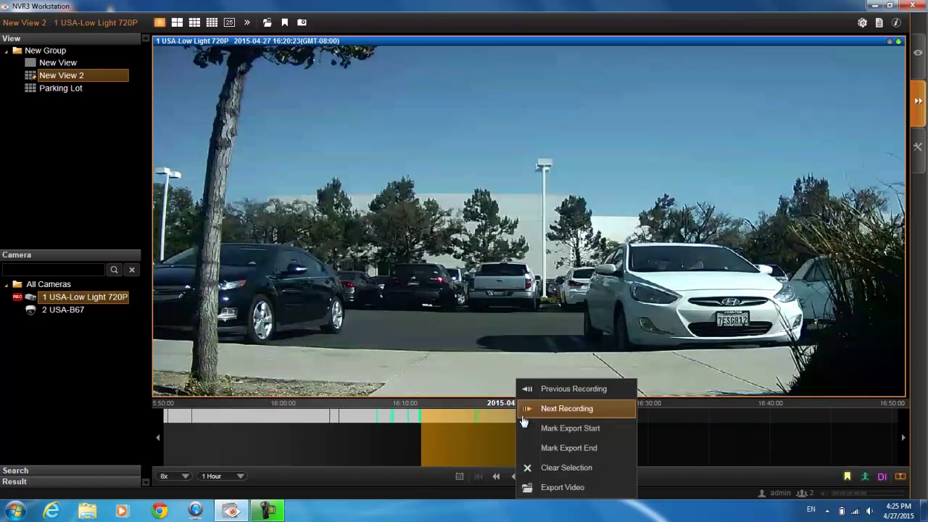
left_click(540, 446)
right_click(481, 424)
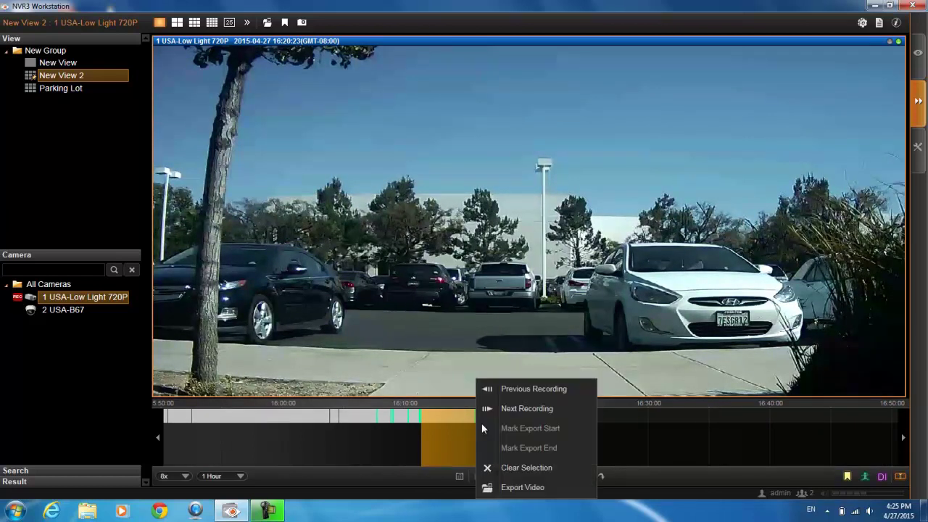
left_click(490, 490)
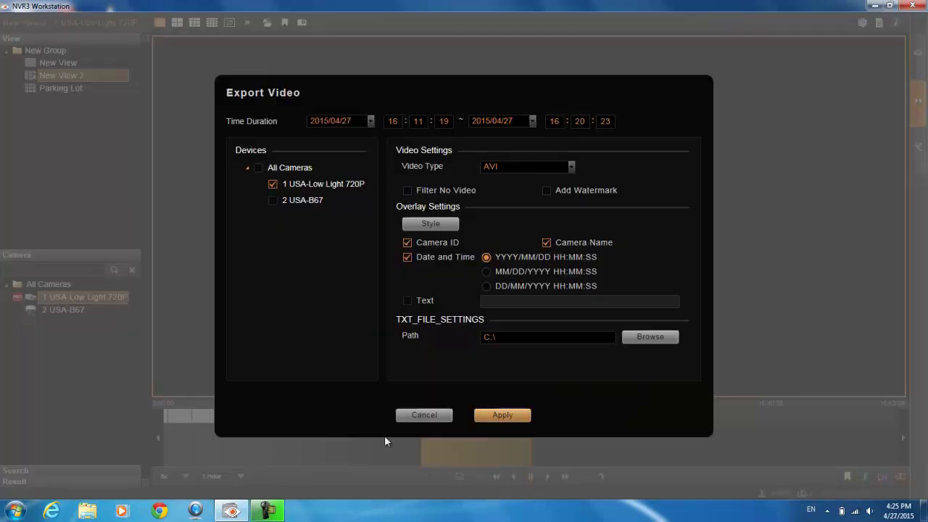